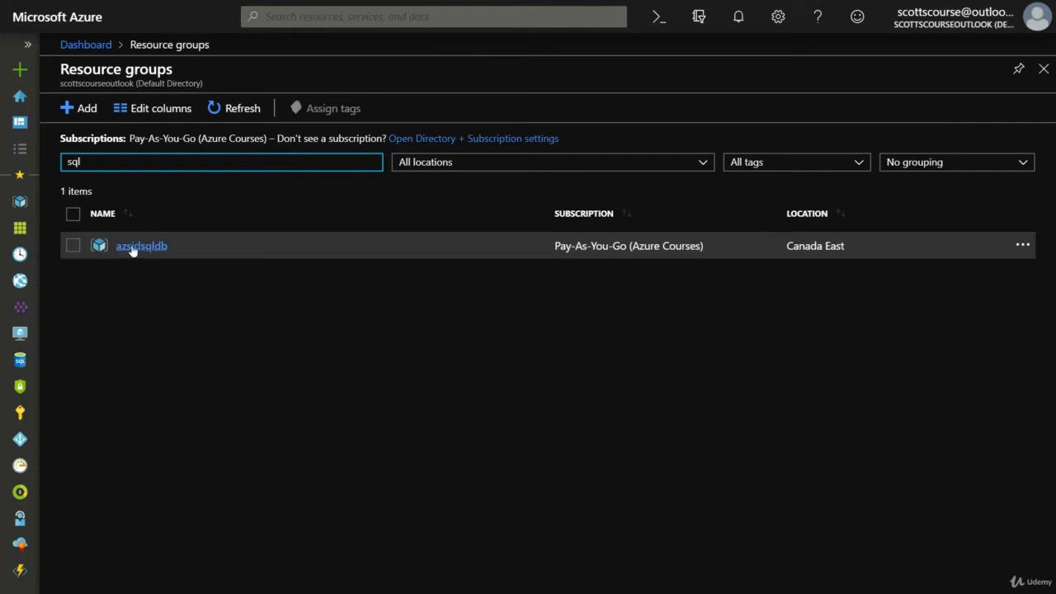
Open the azsjdsqldb resource group, showing its Deployments page with the Succeeded deployment.
{"action": "left_click", "coordinate": [145, 248]}
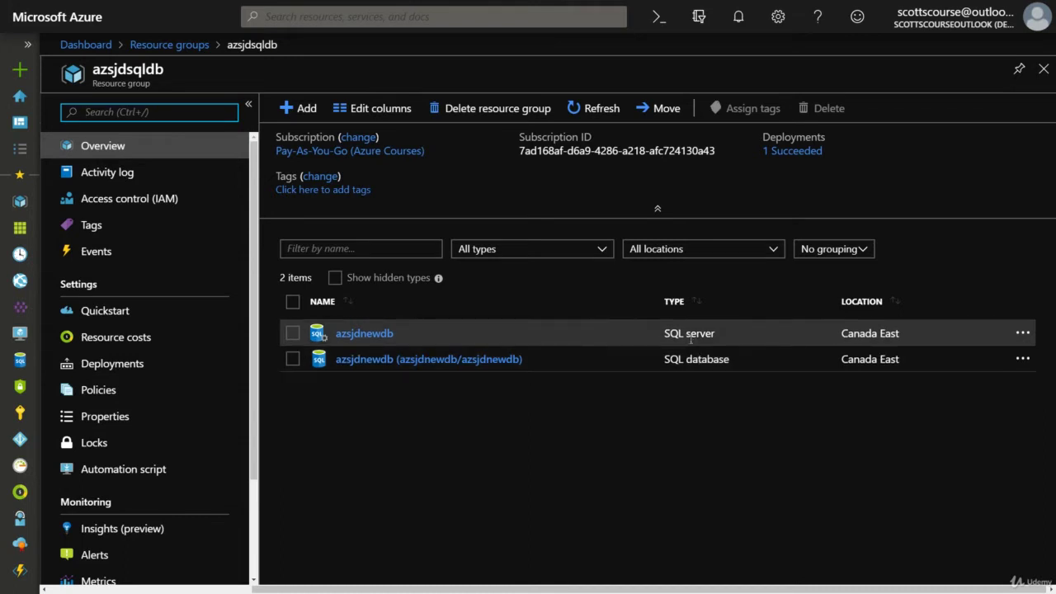
{"action": "left_click_drag", "start_coordinate": [255, 395], "coordinate": [261, 407]}
{"action": "left_click", "coordinate": [132, 347]}
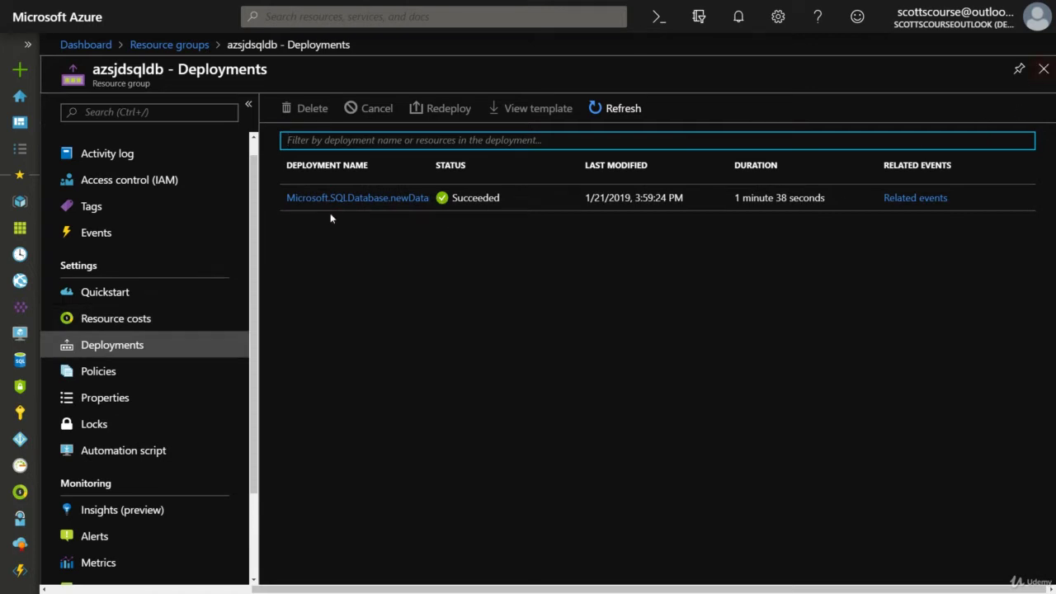
{"action": "left_click", "coordinate": [1044, 68]}
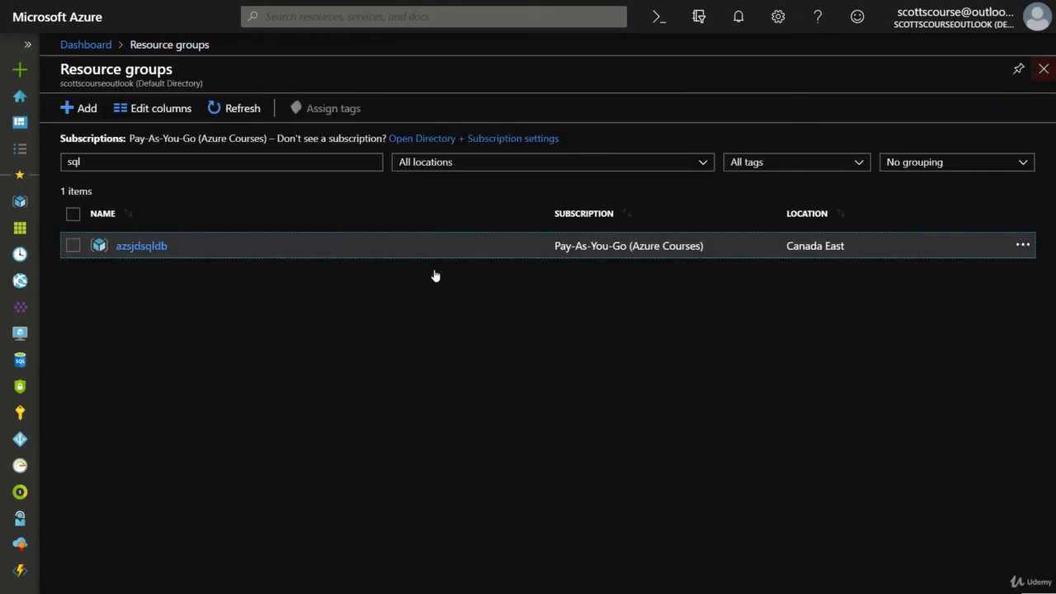
{"action": "left_click", "coordinate": [140, 247]}
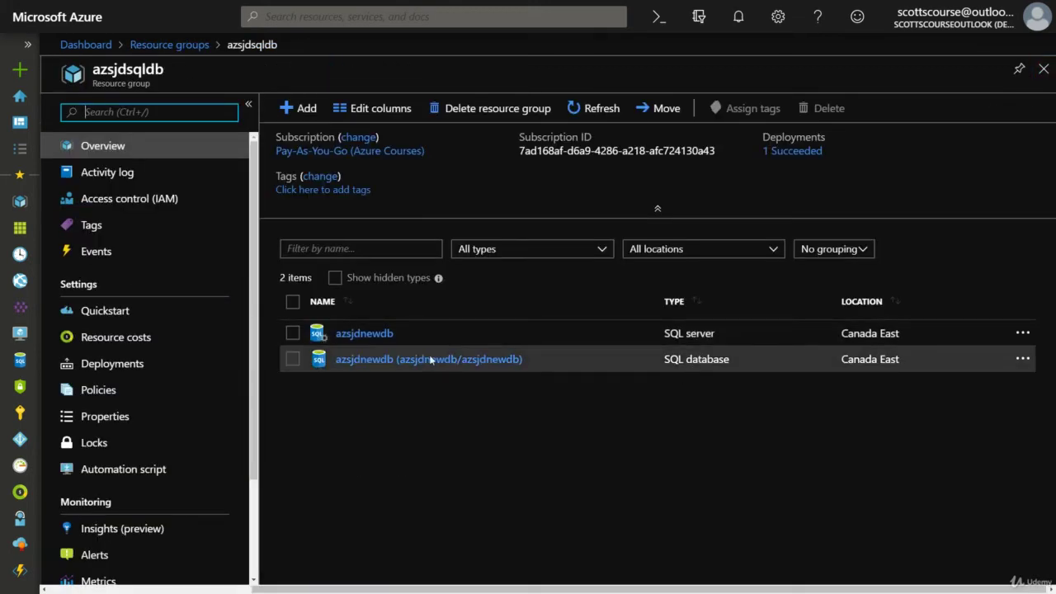
Open the azsjdnewdb database overview and review its Basic tier, Canada East, 4 MB of 2 GB usage.
{"action": "left_click", "coordinate": [389, 362]}
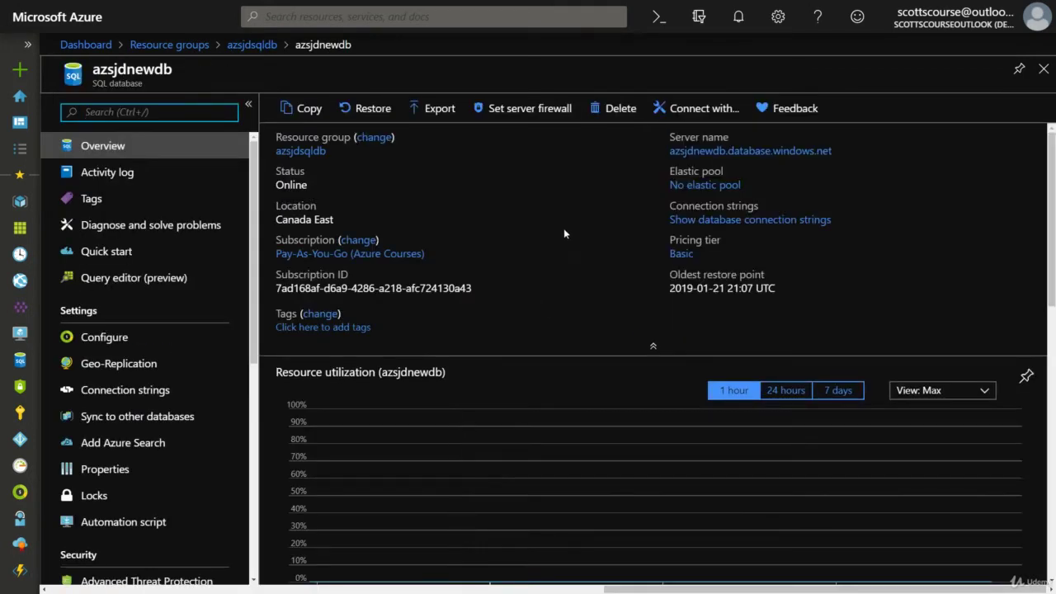
{"action": "scroll", "coordinate": [577, 255], "scroll_direction": "down", "scroll_amount": 3}
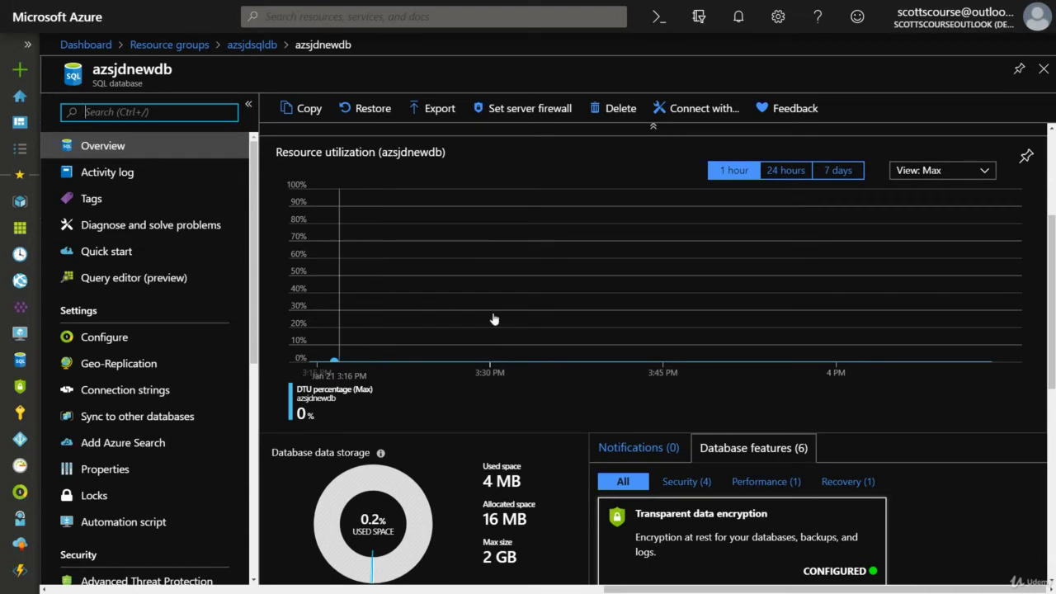
{"action": "scroll", "coordinate": [375, 305], "scroll_direction": "up", "scroll_amount": 1}
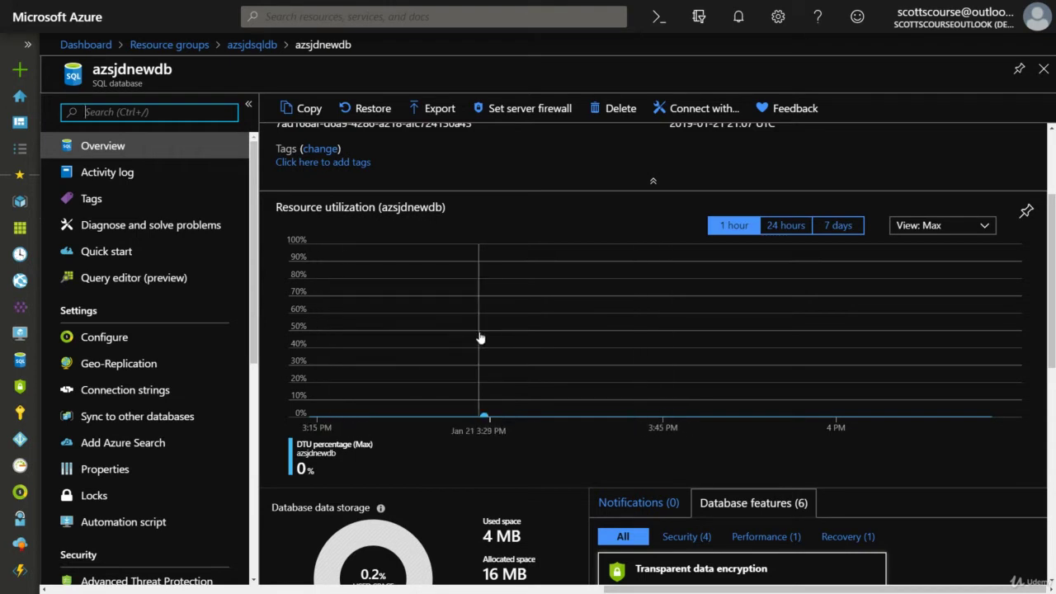
{"action": "scroll", "coordinate": [482, 337], "scroll_direction": "up", "scroll_amount": 2}
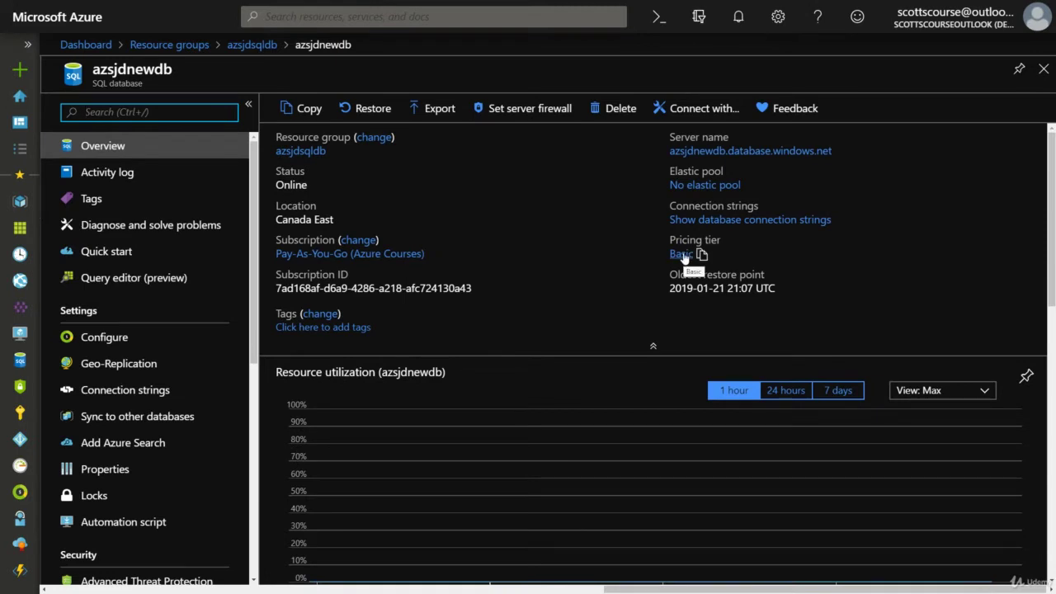
{"action": "scroll", "coordinate": [682, 258], "scroll_direction": "down", "scroll_amount": 1}
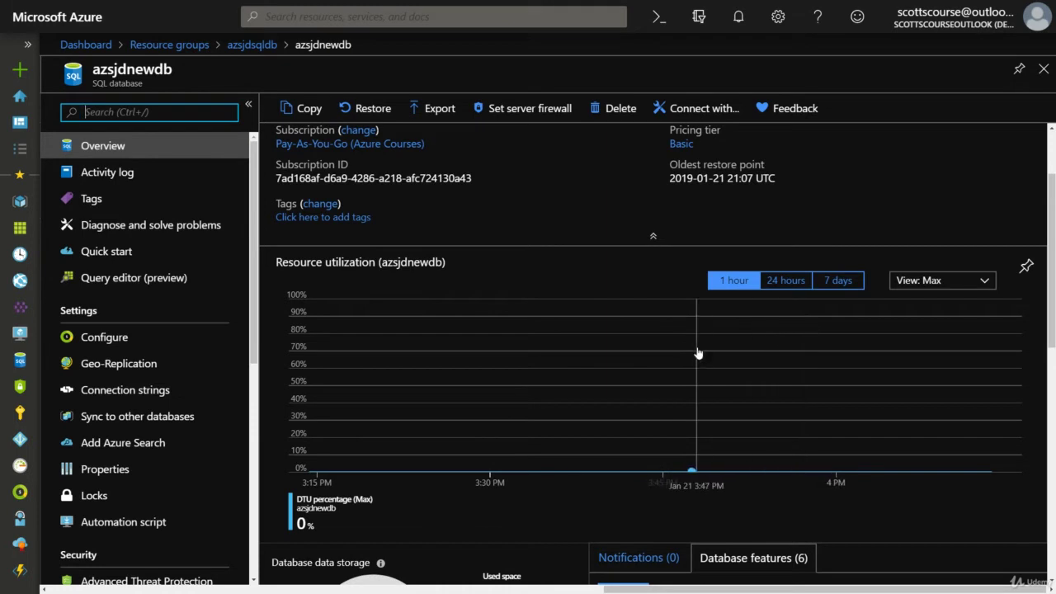
{"action": "scroll", "coordinate": [697, 353], "scroll_direction": "up", "scroll_amount": 2}
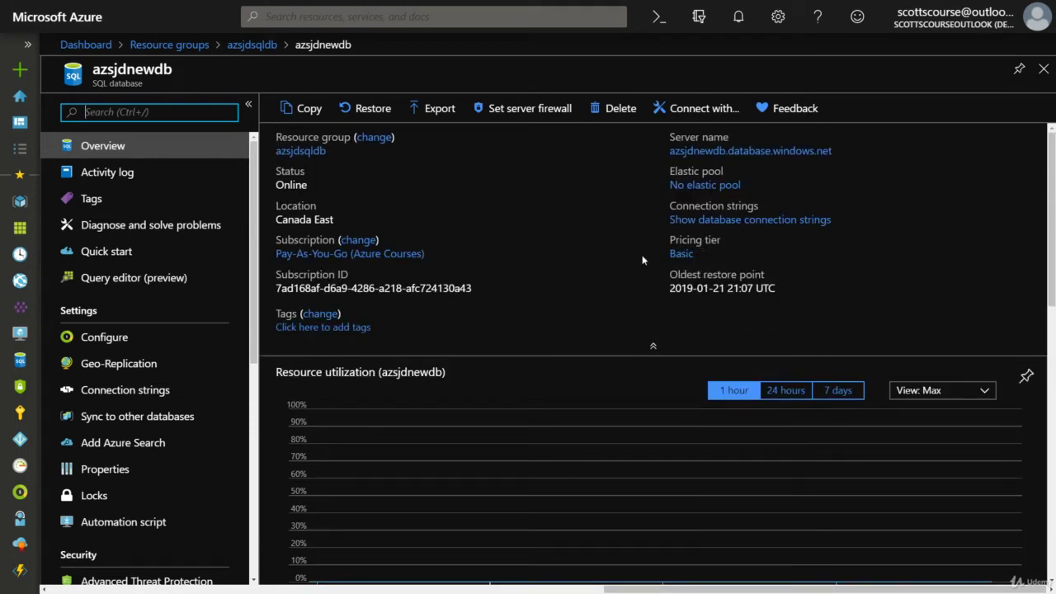
{"action": "scroll", "coordinate": [626, 274], "scroll_direction": "down", "scroll_amount": 2}
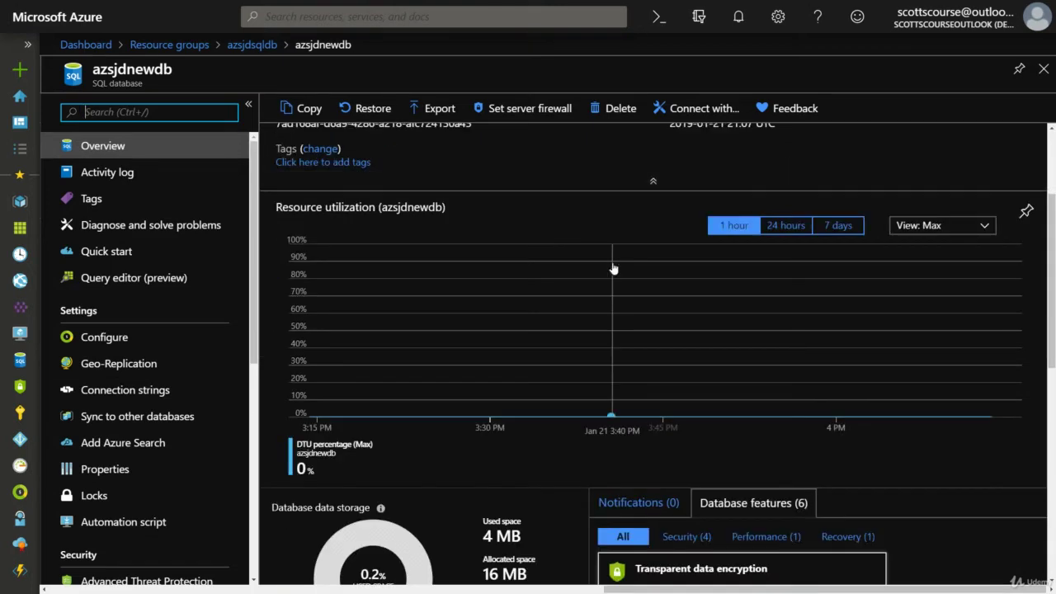
{"action": "scroll", "coordinate": [613, 269], "scroll_direction": "down", "scroll_amount": 3}
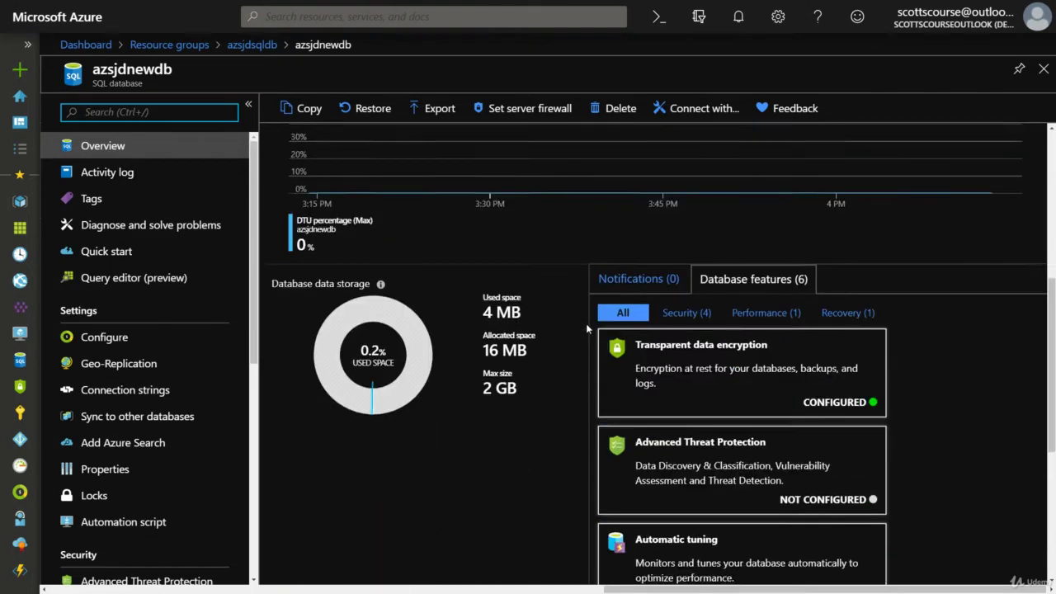
{"action": "scroll", "coordinate": [586, 327], "scroll_direction": "down", "scroll_amount": 1}
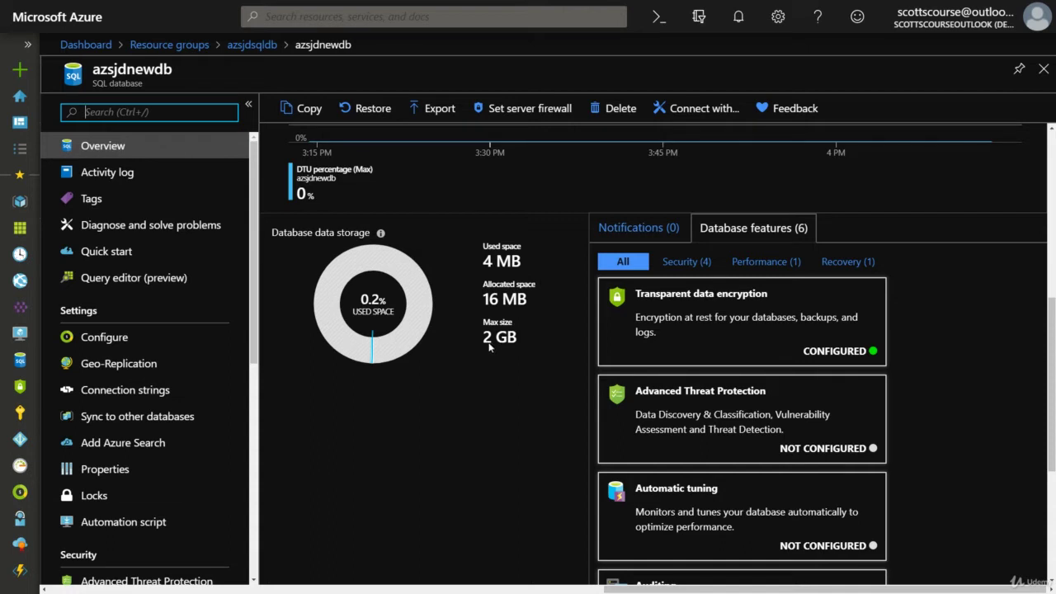
Filter the database features by Security, Performance and Recovery, ending back on Security.
{"action": "left_click", "coordinate": [693, 263]}
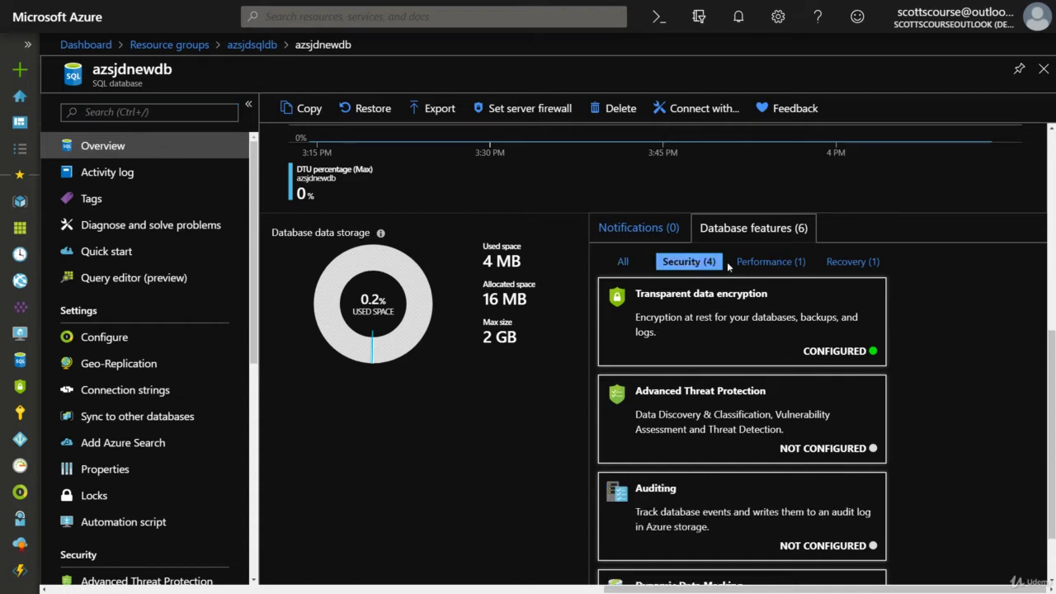
{"action": "left_click", "coordinate": [784, 263]}
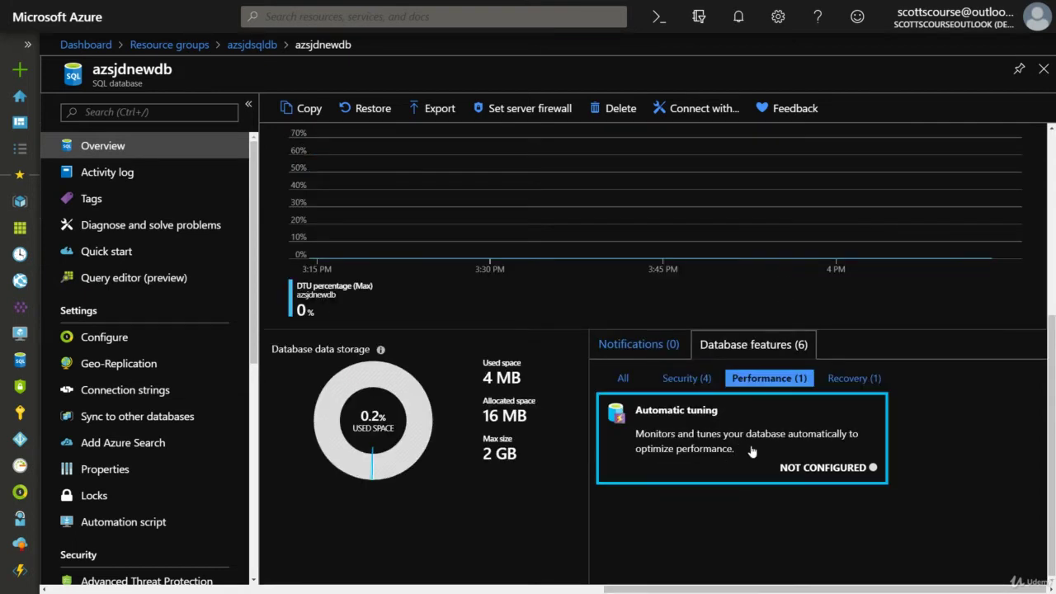
{"action": "left_click", "coordinate": [851, 378]}
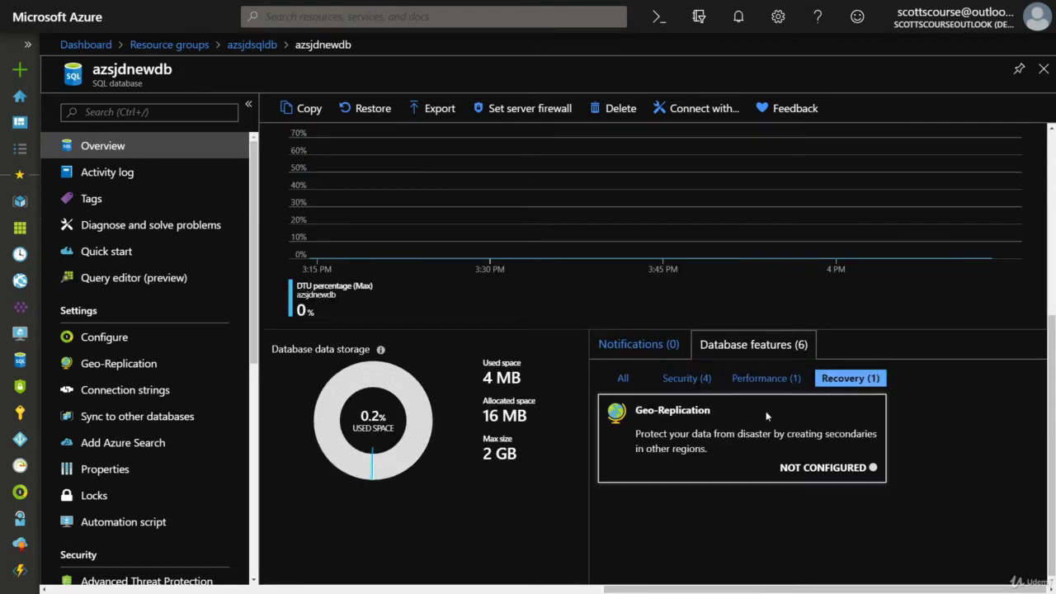
{"action": "left_click", "coordinate": [690, 378]}
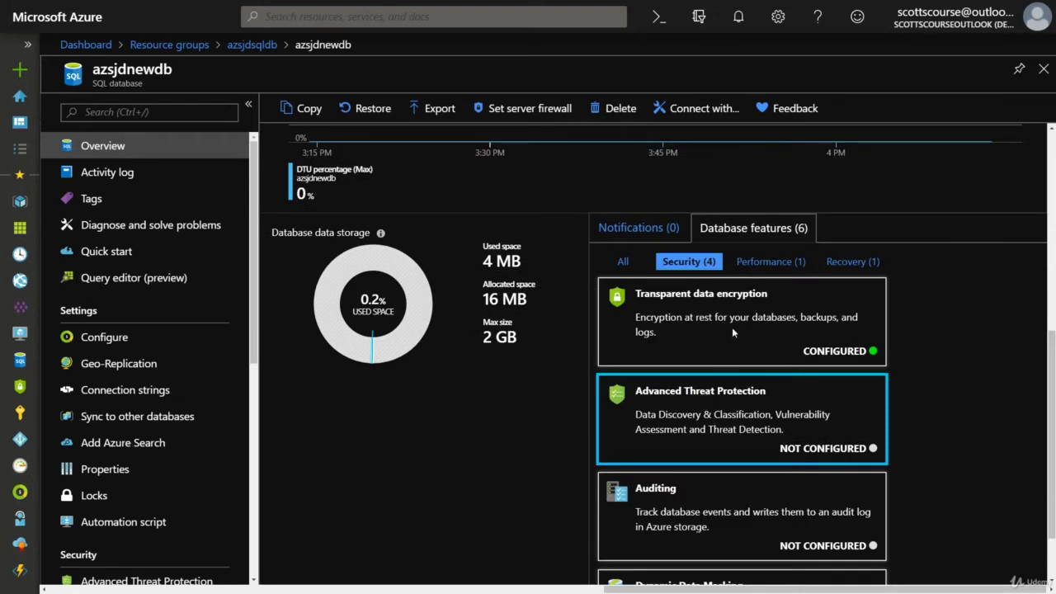
{"action": "scroll", "coordinate": [715, 406], "scroll_direction": "down", "scroll_amount": 1}
{"action": "scroll", "coordinate": [714, 407], "scroll_direction": "up", "scroll_amount": 3}
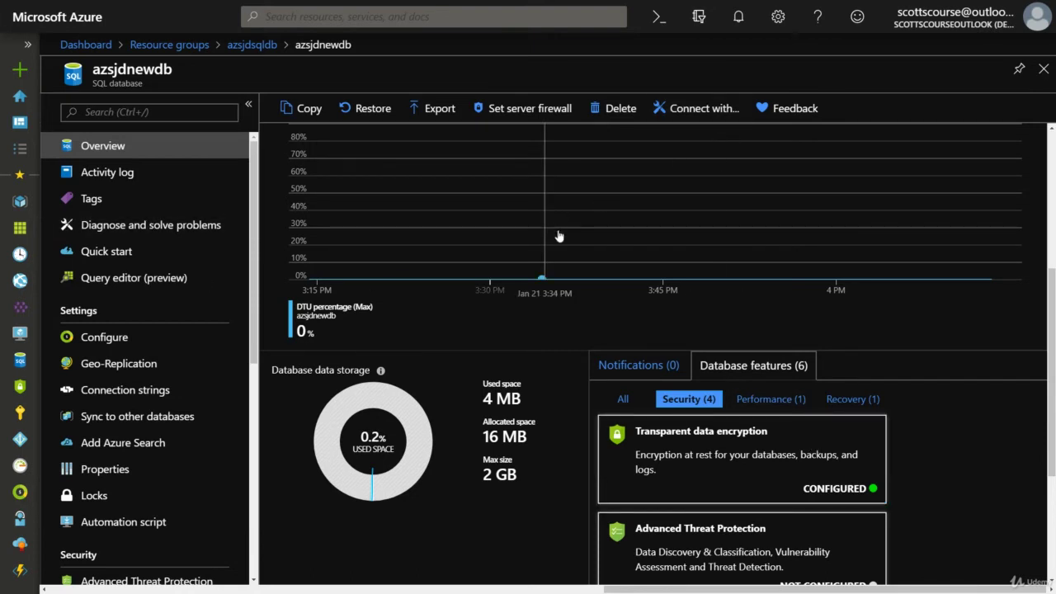
{"action": "scroll", "coordinate": [559, 236], "scroll_direction": "up", "scroll_amount": 4}
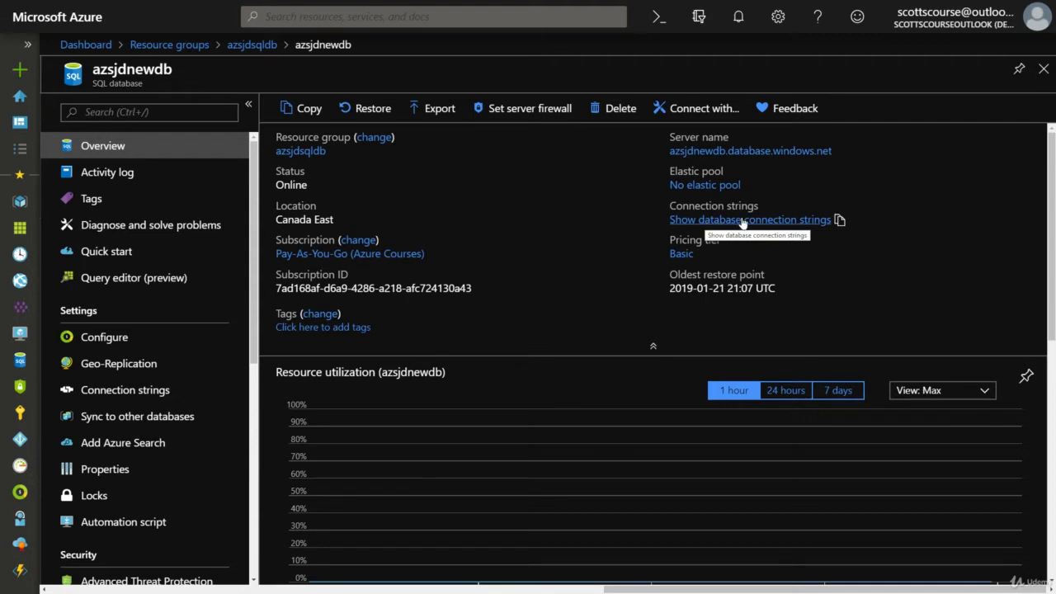
{"action": "left_click", "coordinate": [741, 220]}
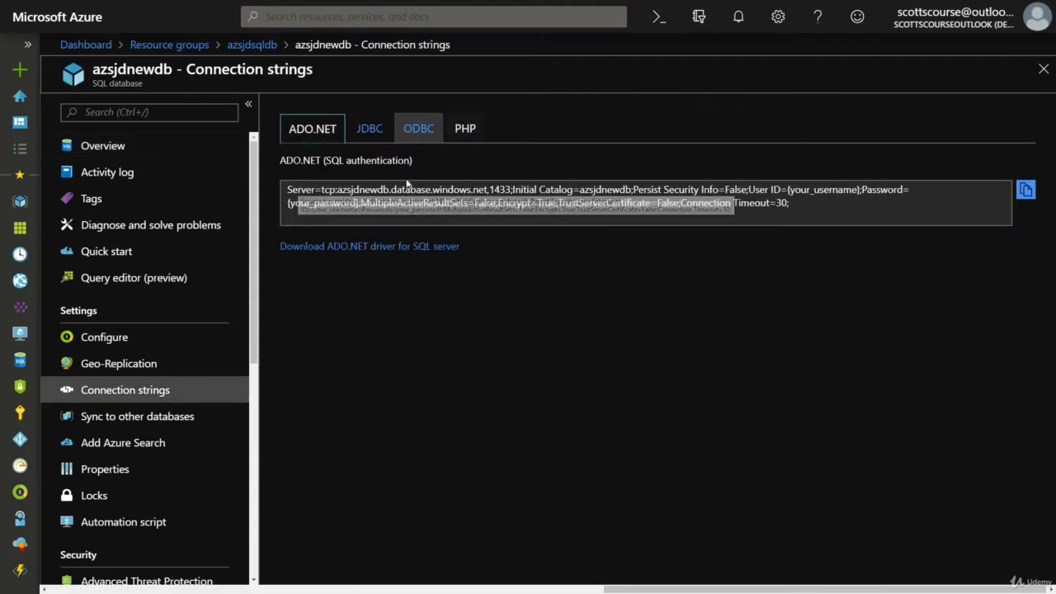
{"action": "left_click", "coordinate": [476, 128]}
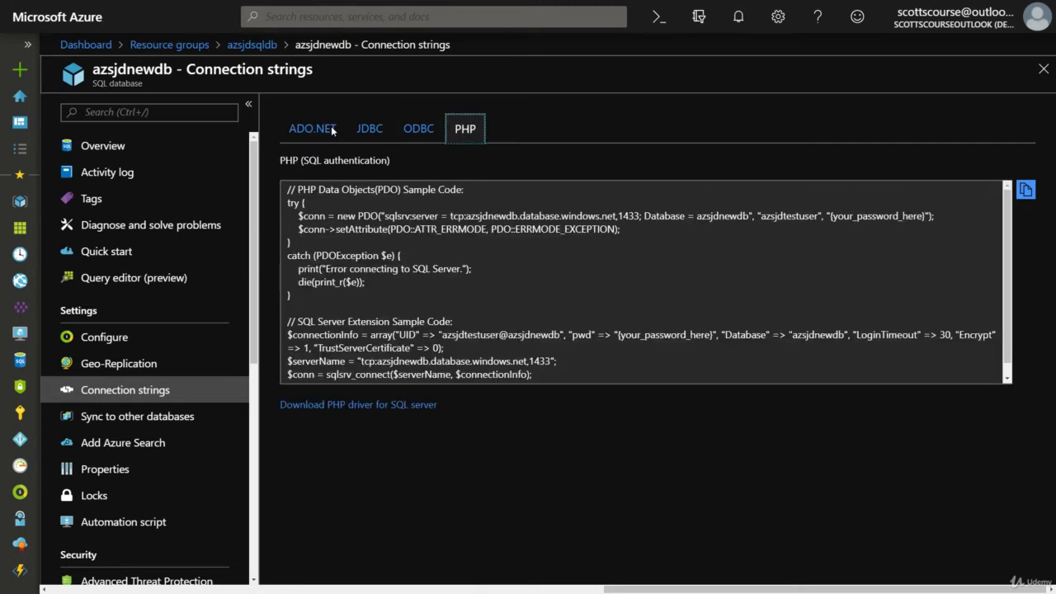
{"action": "left_click", "coordinate": [305, 130]}
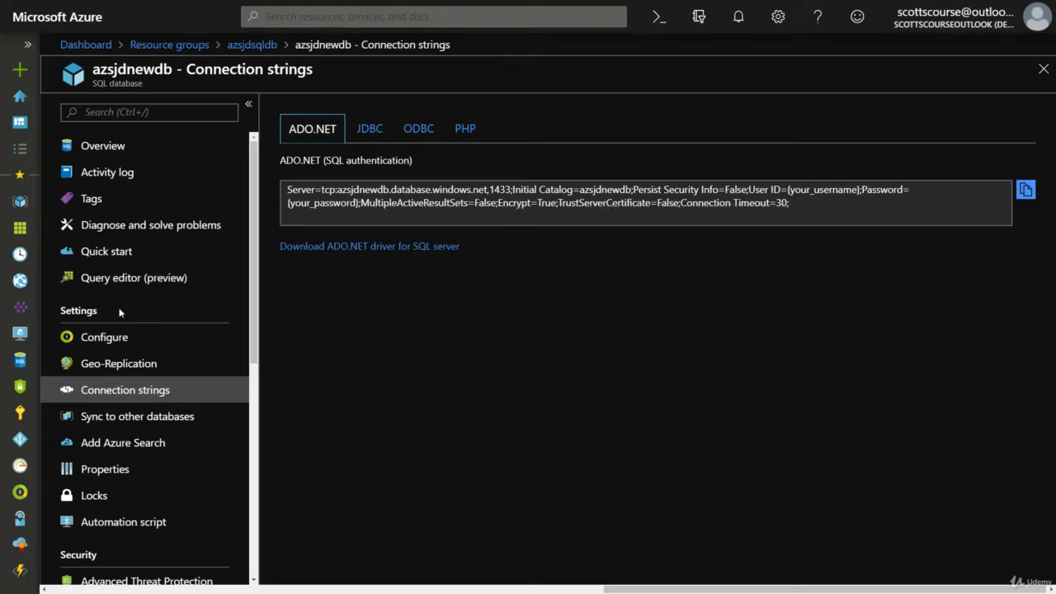
{"action": "left_click", "coordinate": [115, 150]}
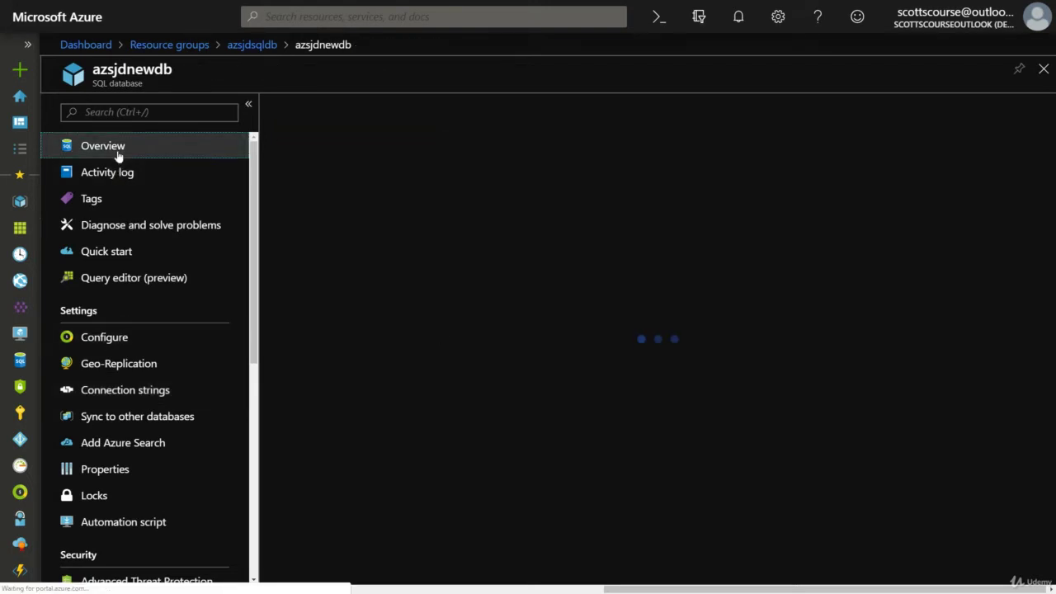
Go to the database's Geo-Replication settings page with the target-region world map.
{"action": "left_click", "coordinate": [117, 365]}
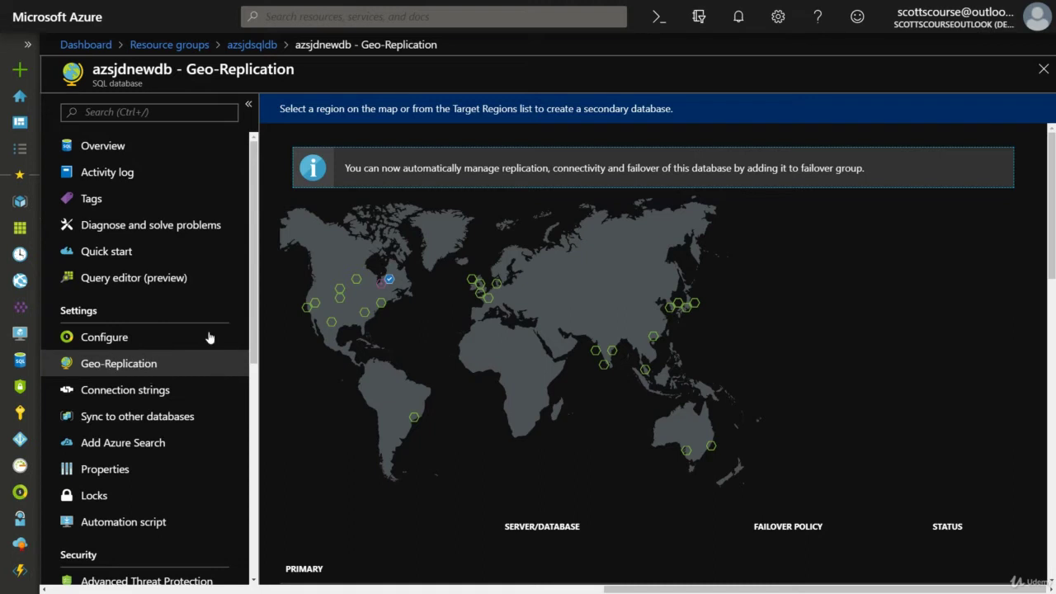
Check the primary region Canada East on the Geo-Replication page.
{"action": "scroll", "coordinate": [425, 303], "scroll_direction": "down", "scroll_amount": 3}
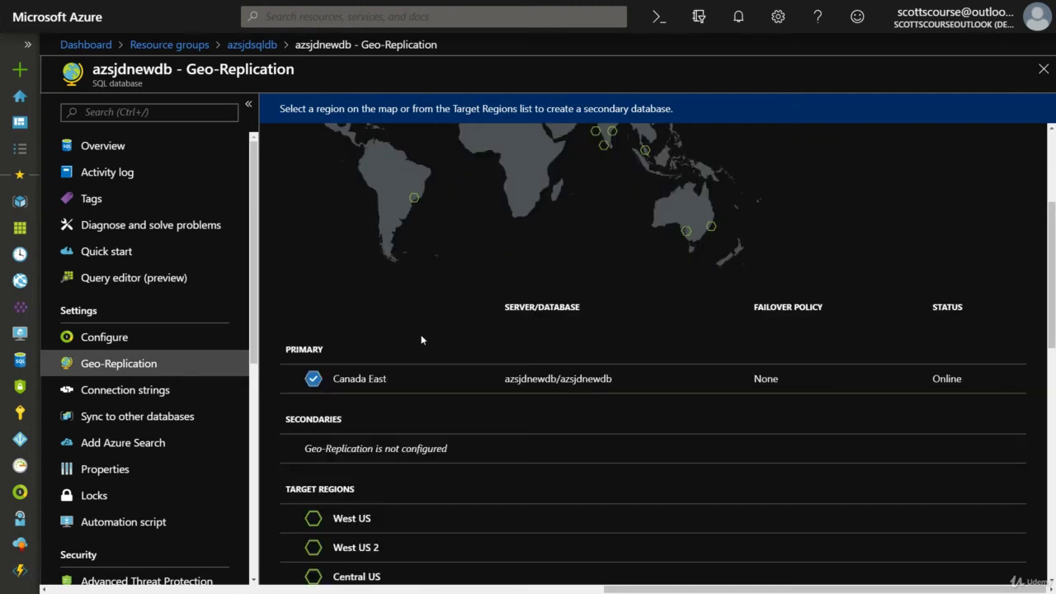
{"action": "triple_click", "coordinate": [396, 379]}
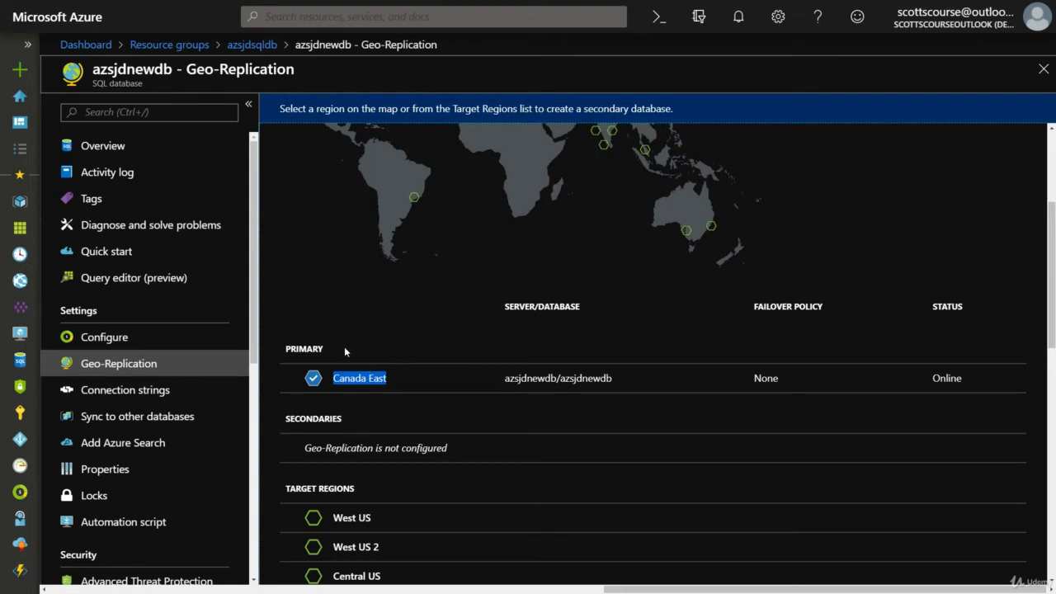
{"action": "scroll", "coordinate": [344, 352], "scroll_direction": "up", "scroll_amount": 3}
{"action": "scroll", "coordinate": [331, 335], "scroll_direction": "down", "scroll_amount": 3}
{"action": "scroll", "coordinate": [326, 335], "scroll_direction": "up", "scroll_amount": 2}
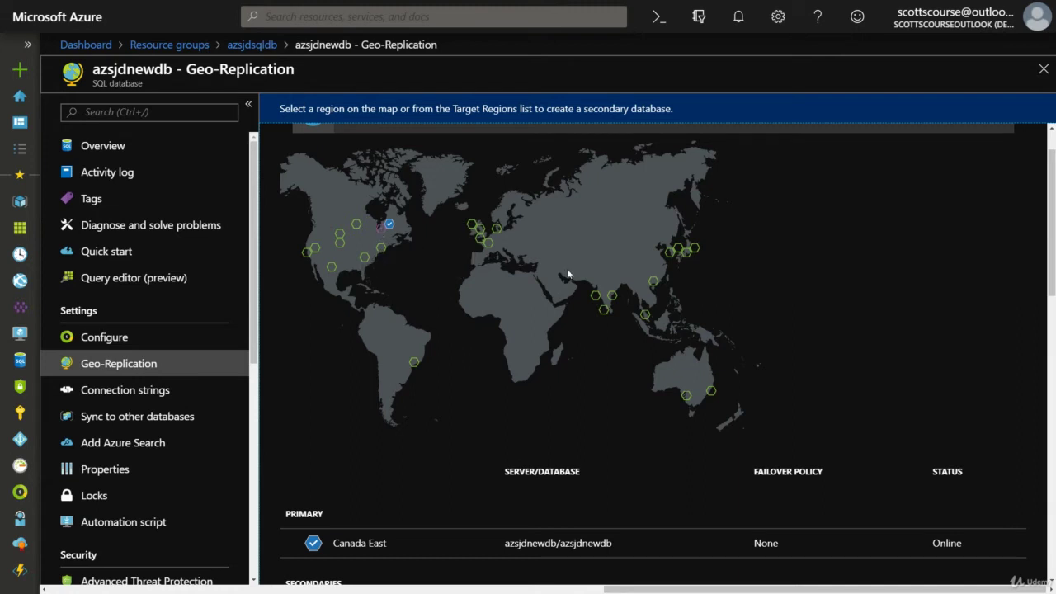
Pick Canada Central from the target regions to begin a readable secondary.
{"action": "scroll", "coordinate": [493, 356], "scroll_direction": "down", "scroll_amount": 3}
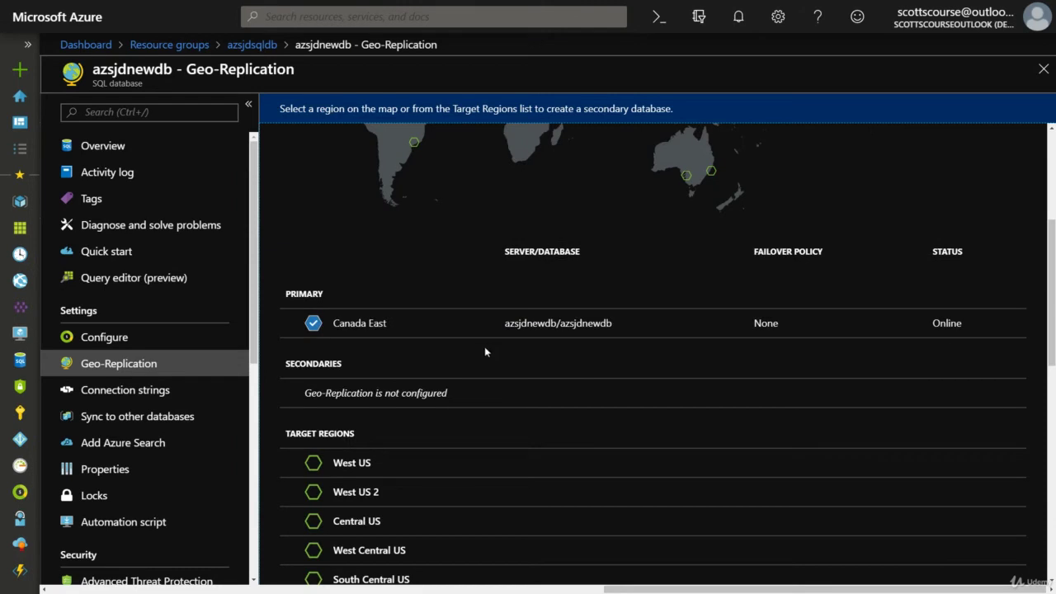
{"action": "scroll", "coordinate": [499, 343], "scroll_direction": "down", "scroll_amount": 4}
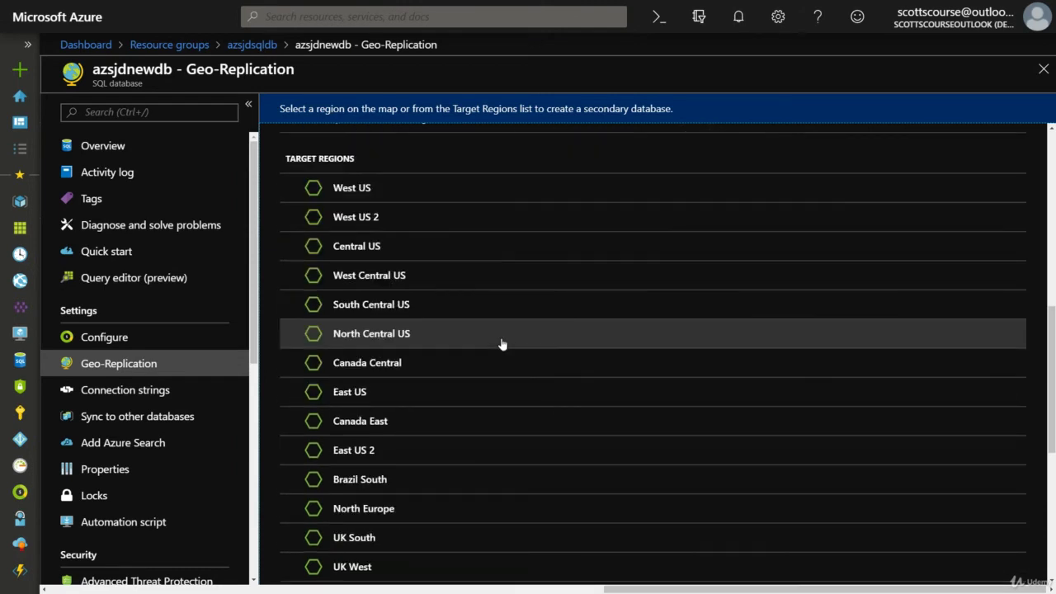
{"action": "scroll", "coordinate": [370, 267], "scroll_direction": "up", "scroll_amount": 2}
{"action": "scroll", "coordinate": [322, 256], "scroll_direction": "down", "scroll_amount": 6}
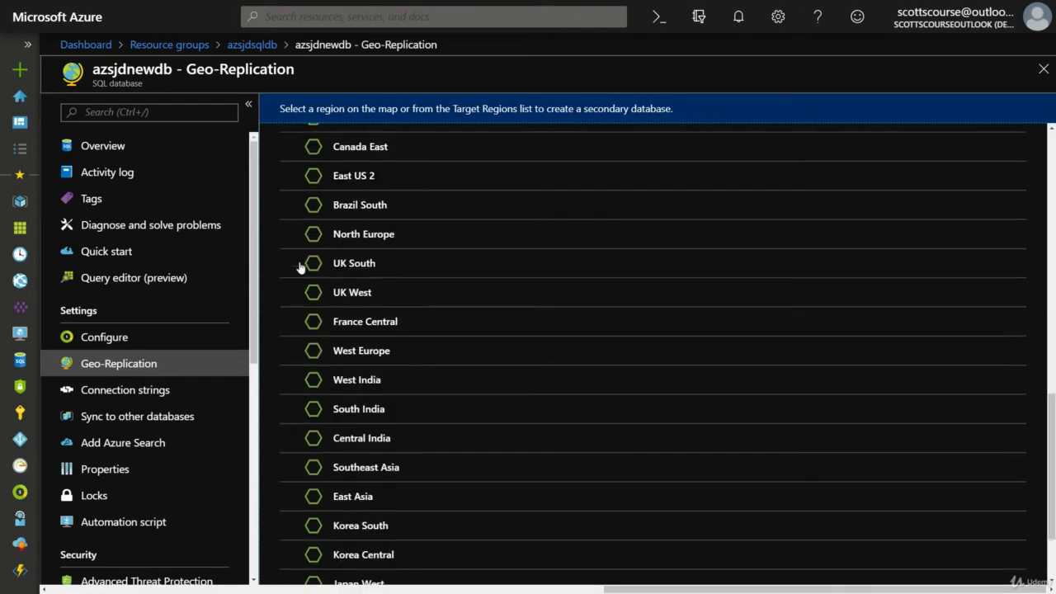
{"action": "scroll", "coordinate": [300, 266], "scroll_direction": "down", "scroll_amount": 2}
{"action": "scroll", "coordinate": [301, 268], "scroll_direction": "up", "scroll_amount": 3}
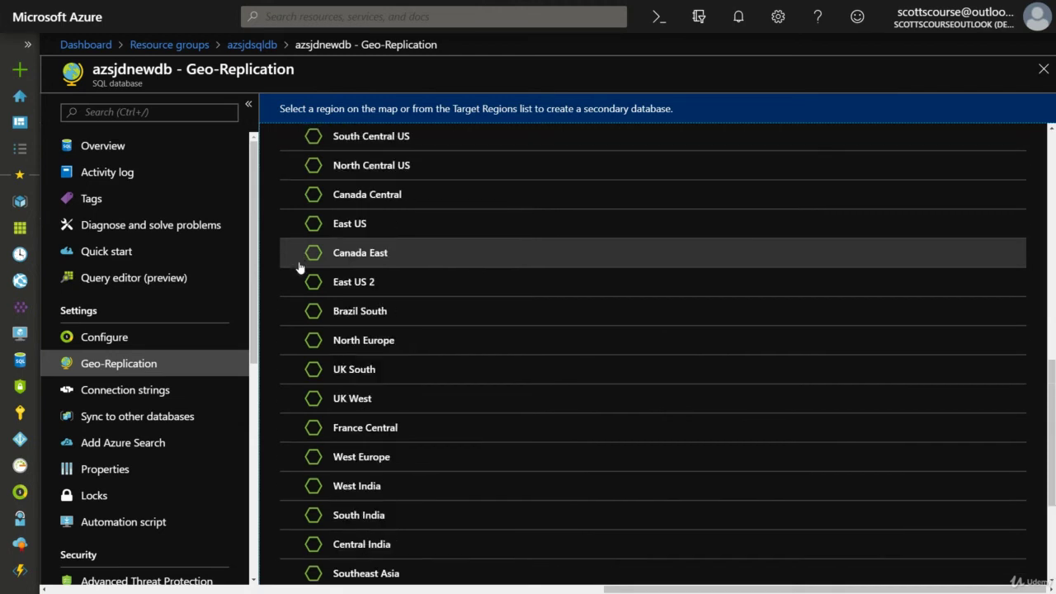
{"action": "scroll", "coordinate": [300, 266], "scroll_direction": "up", "scroll_amount": 3}
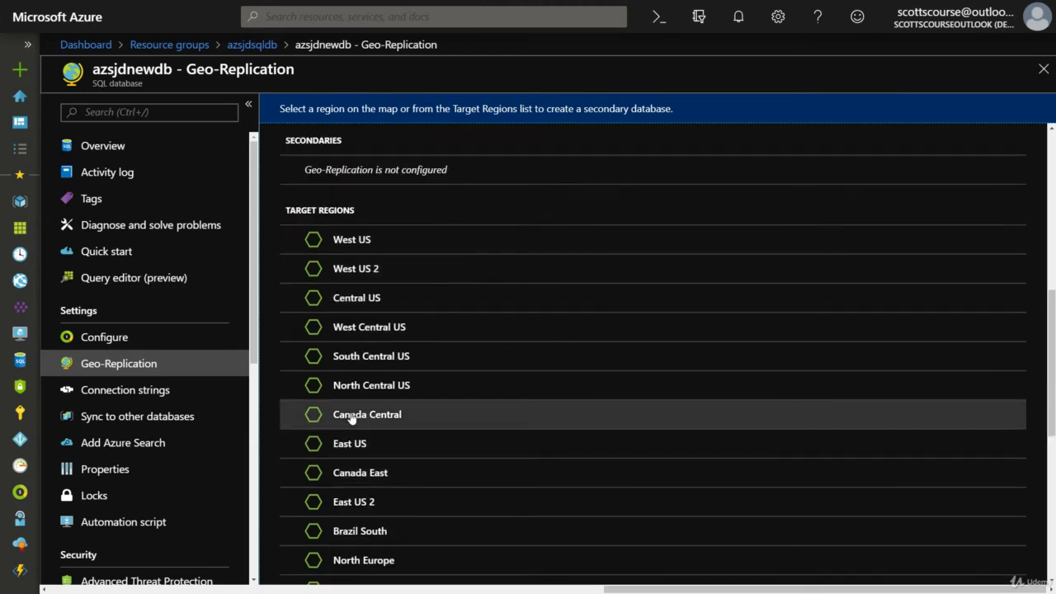
{"action": "scroll", "coordinate": [352, 416], "scroll_direction": "up", "scroll_amount": 6}
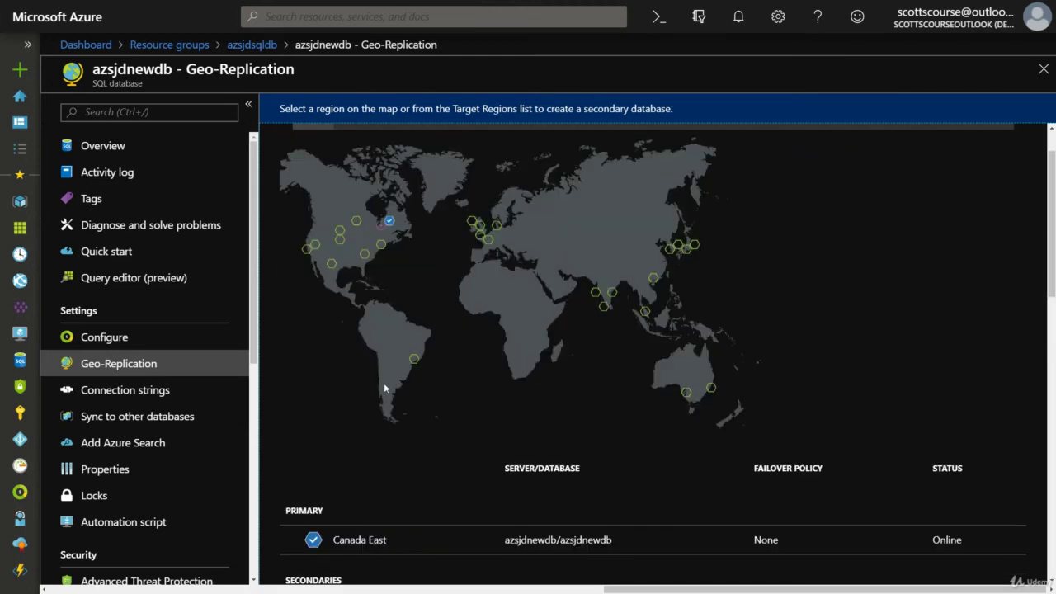
{"action": "scroll", "coordinate": [463, 490], "scroll_direction": "down", "scroll_amount": 5}
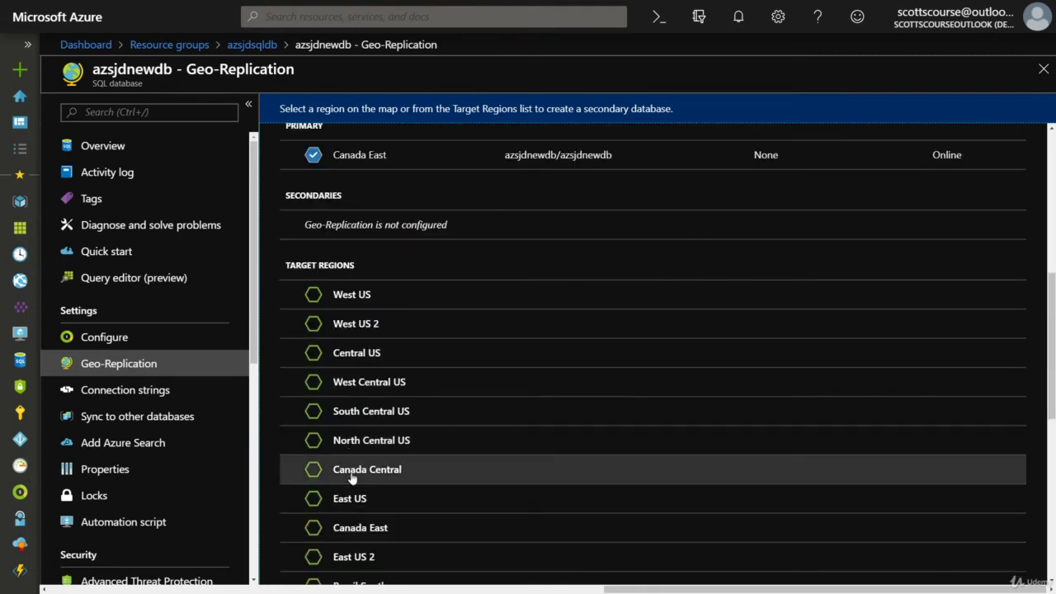
{"action": "left_click", "coordinate": [314, 470]}
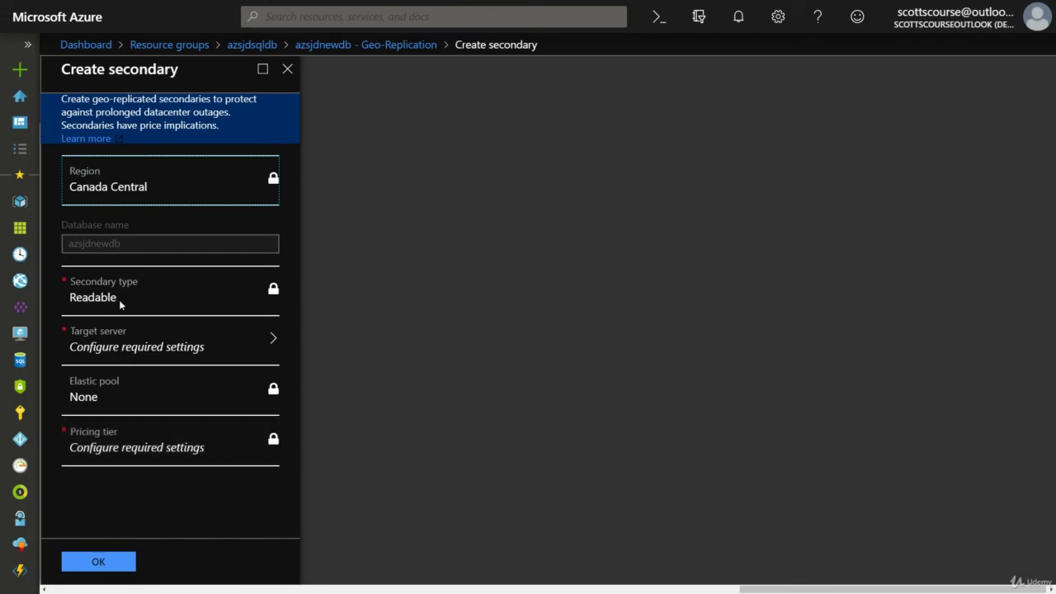
Choose to create a new target server for the Canada Central secondary.
{"action": "left_click", "coordinate": [122, 347]}
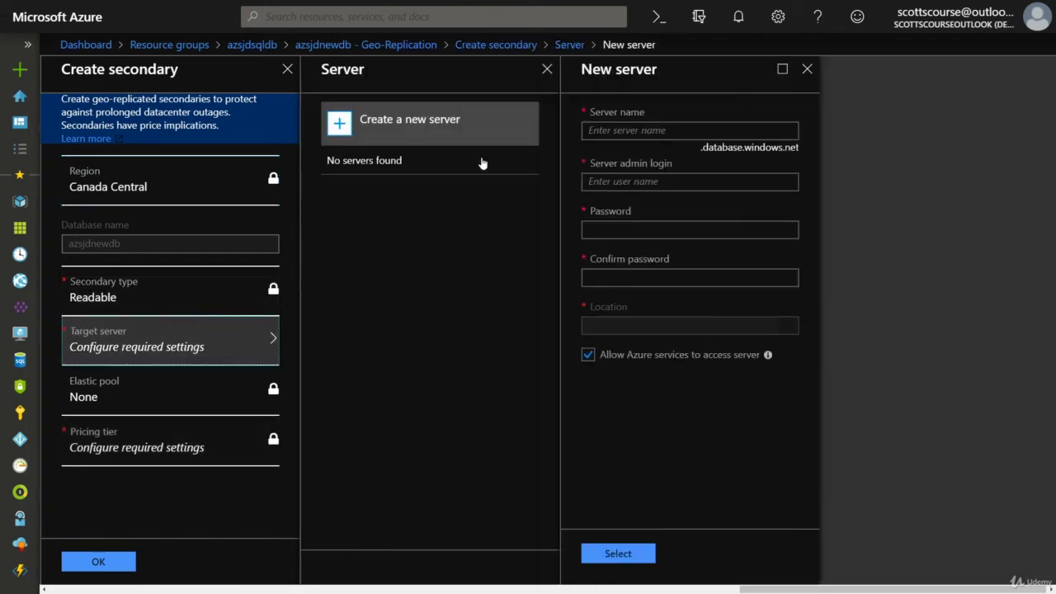
Define new server azsjdnewdbbkp with an admin login and password, then submit the secondary.
{"action": "left_click", "coordinate": [653, 130]}
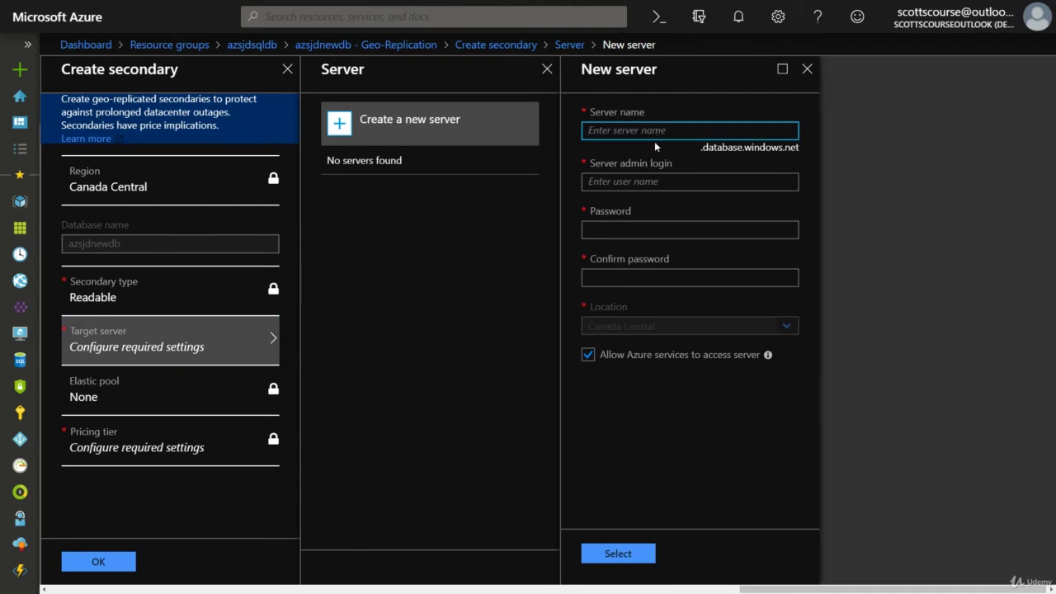
{"action": "type", "text": "azsjd"}
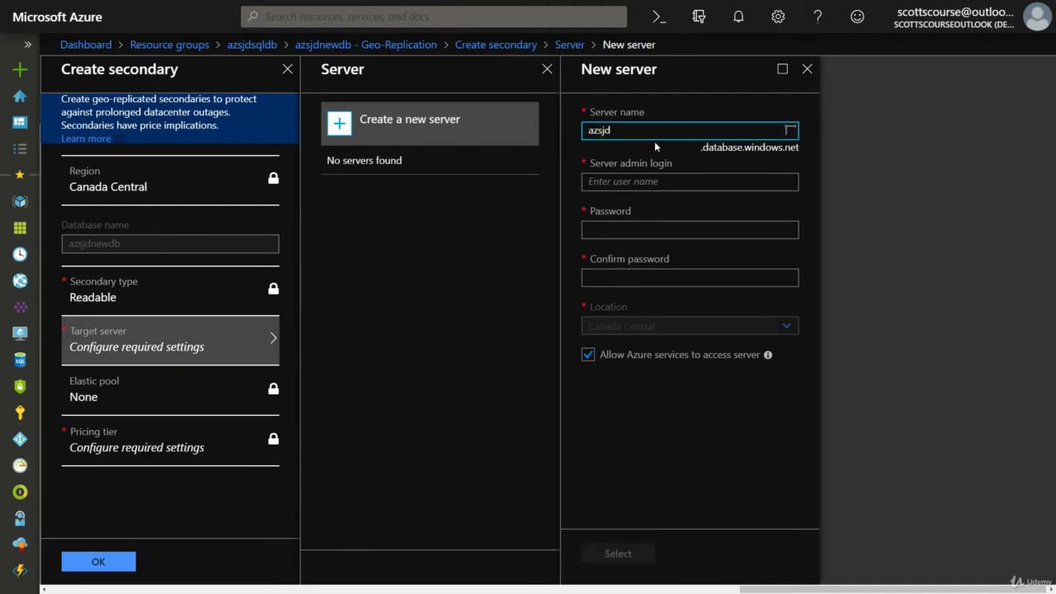
{"action": "type", "text": "newdbbkp"}
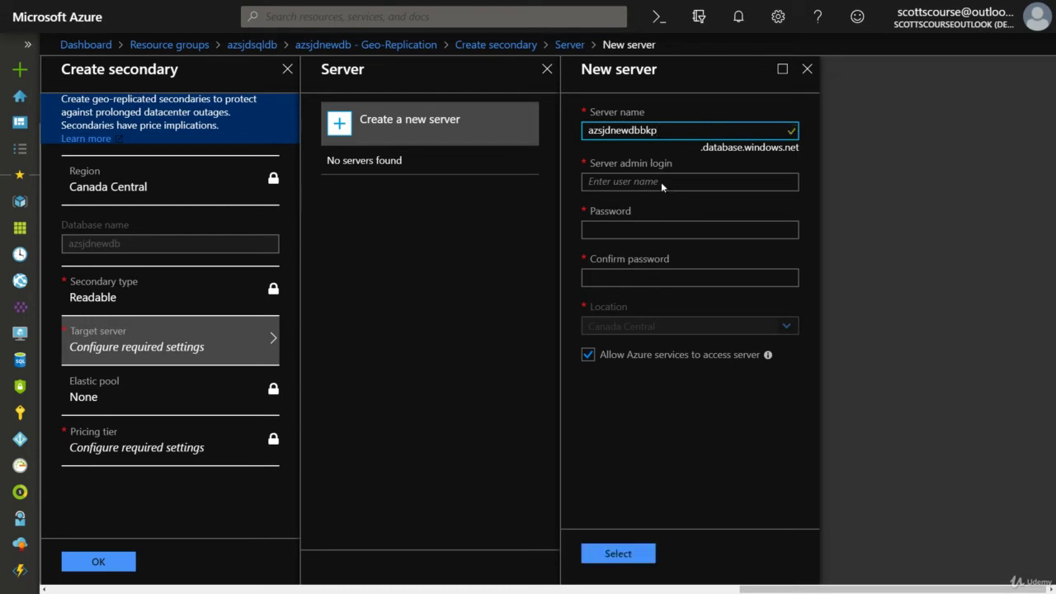
{"action": "left_click", "coordinate": [647, 185]}
{"action": "type", "text": "azsjd"}
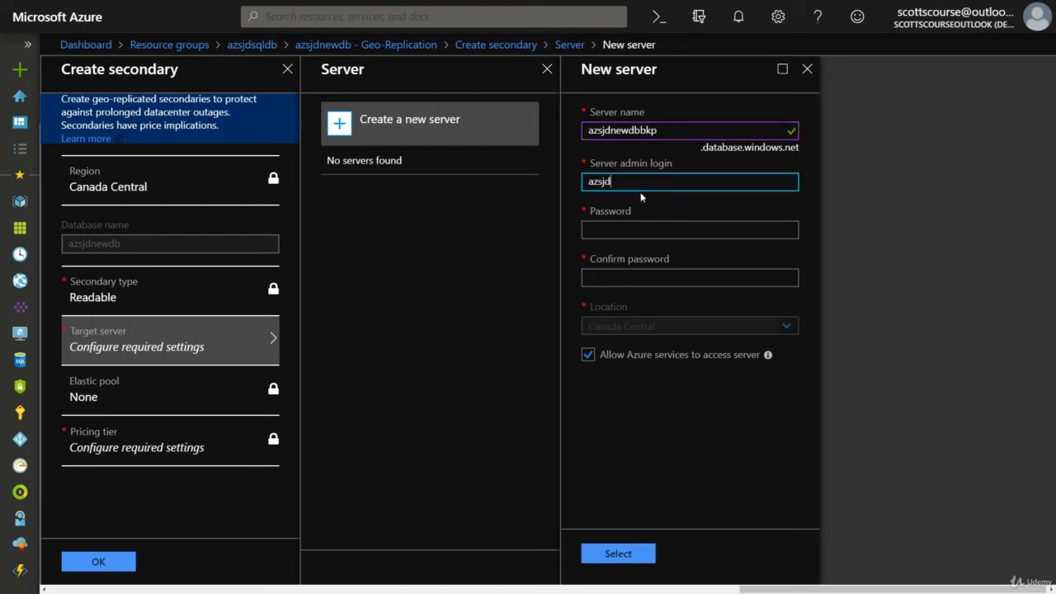
{"action": "type", "text": "testuser"}
{"action": "key", "text": "Tab"}
{"action": "type", "text": "Pa"}
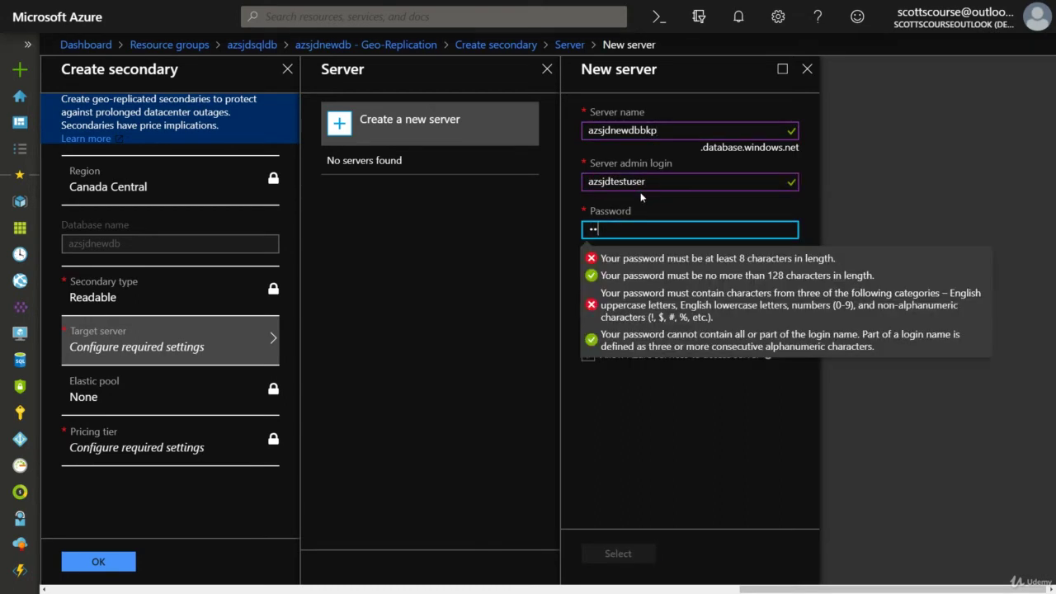
{"action": "type", "text": "ssw0rd1234"}
{"action": "key", "text": "Tab"}
{"action": "type", "text": "Passw0rd1234"}
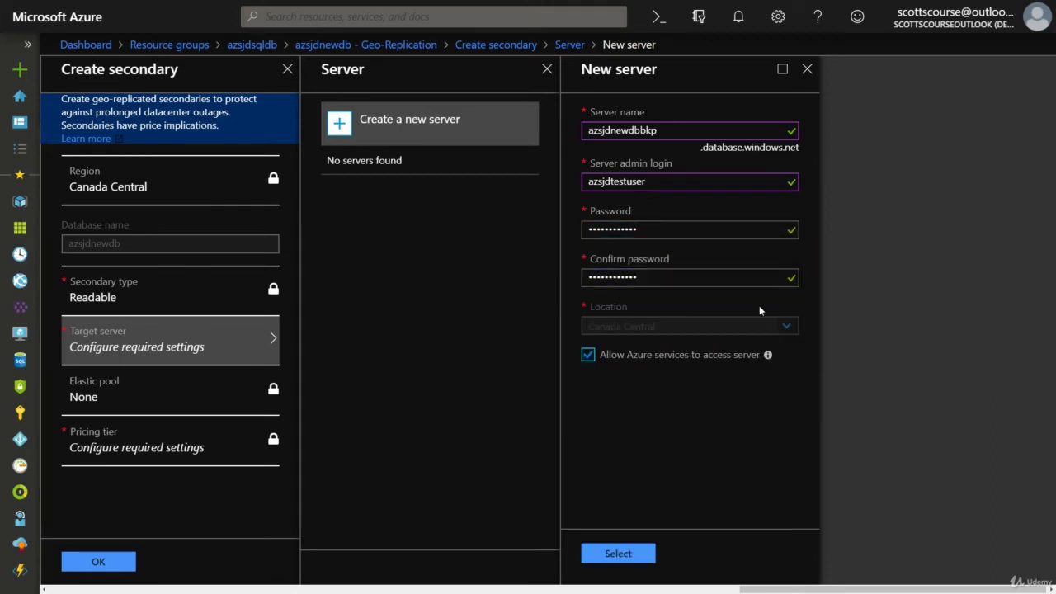
{"action": "left_click", "coordinate": [609, 557]}
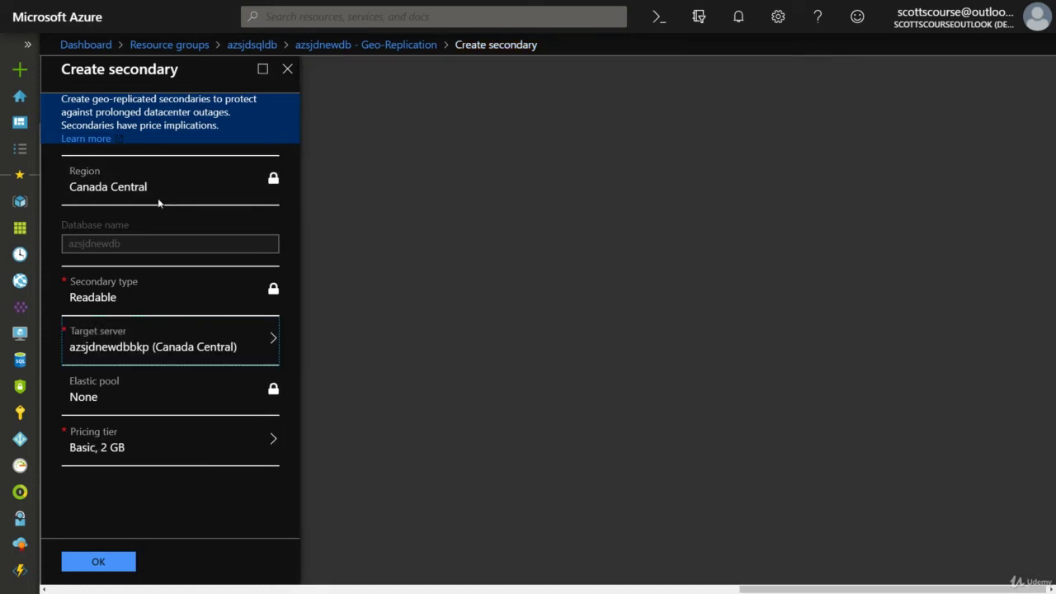
{"action": "left_click", "coordinate": [99, 562]}
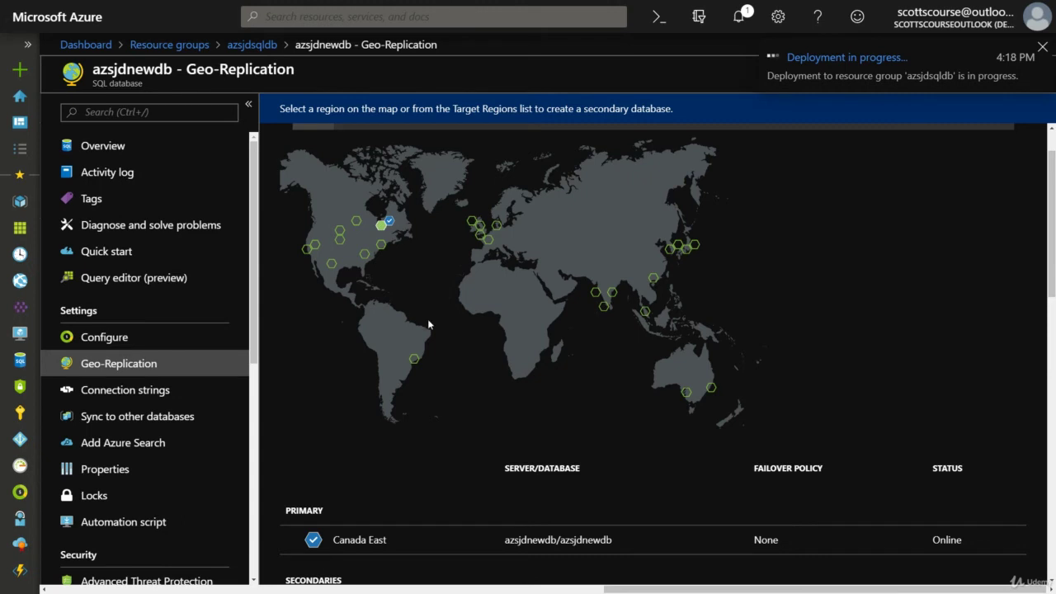
{"action": "scroll", "coordinate": [437, 319], "scroll_direction": "down", "scroll_amount": 2}
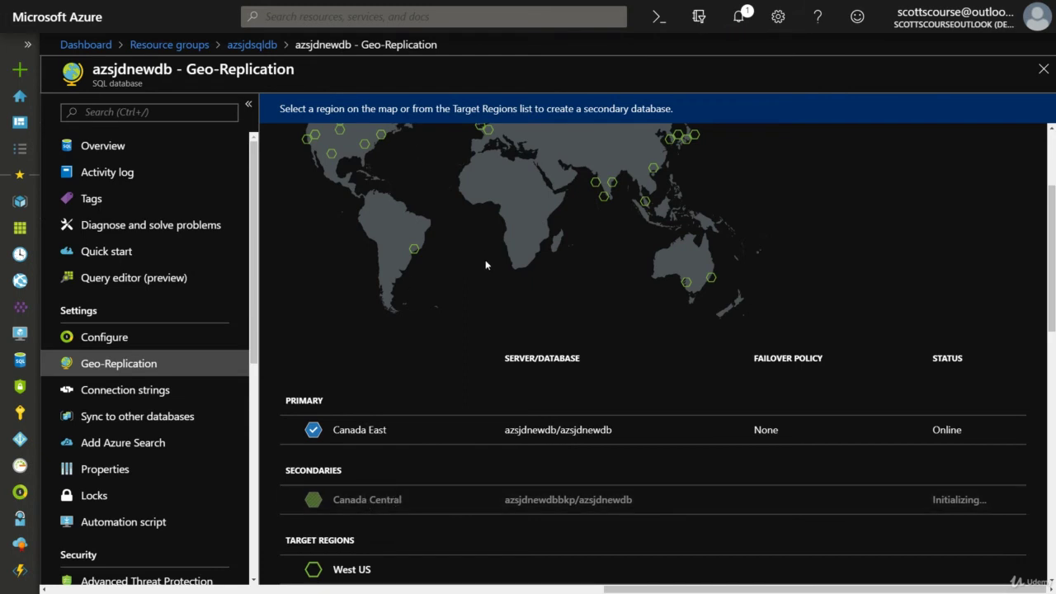
{"action": "scroll", "coordinate": [437, 222], "scroll_direction": "up", "scroll_amount": 2}
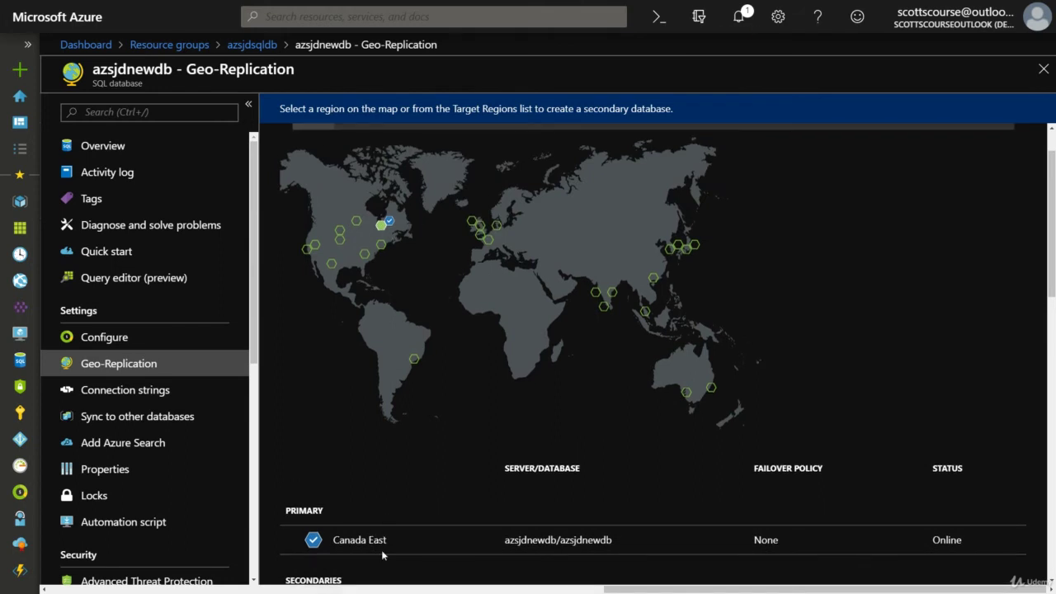
{"action": "scroll", "coordinate": [385, 517], "scroll_direction": "down", "scroll_amount": 2}
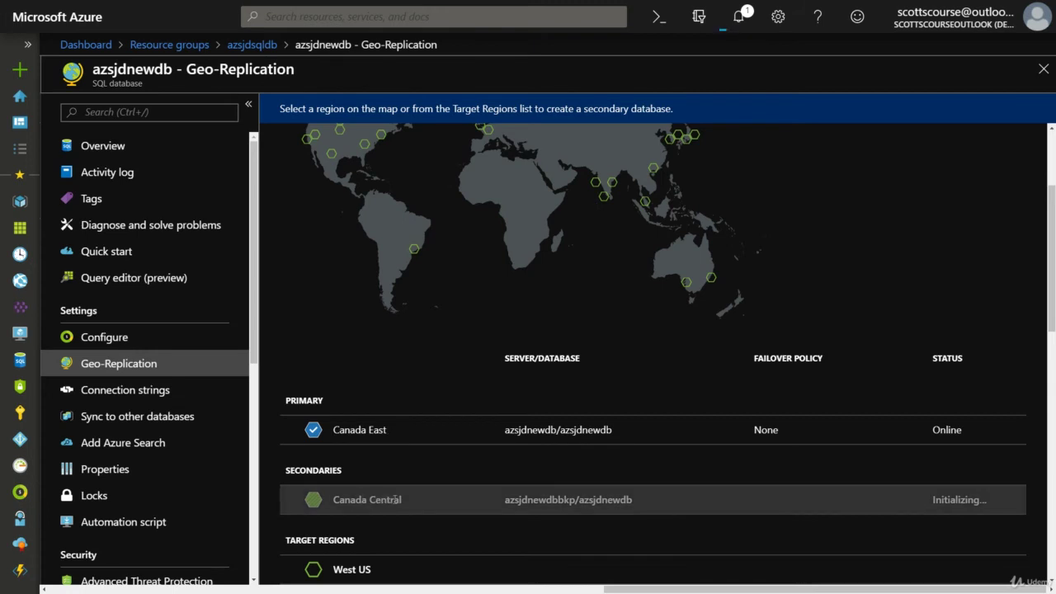
{"action": "scroll", "coordinate": [395, 499], "scroll_direction": "up", "scroll_amount": 1}
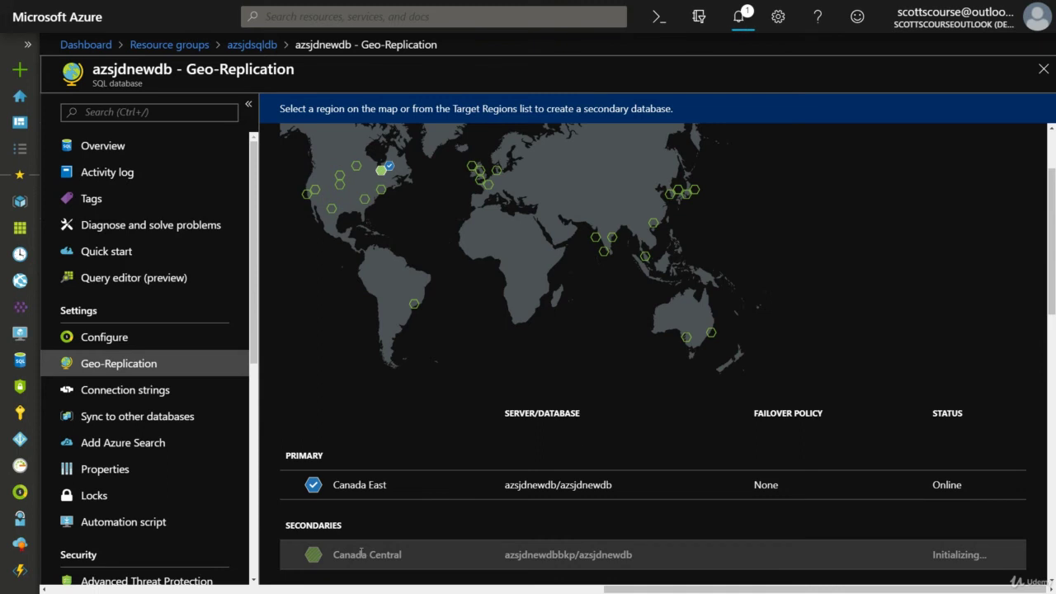
{"action": "scroll", "coordinate": [395, 548], "scroll_direction": "down", "scroll_amount": 1}
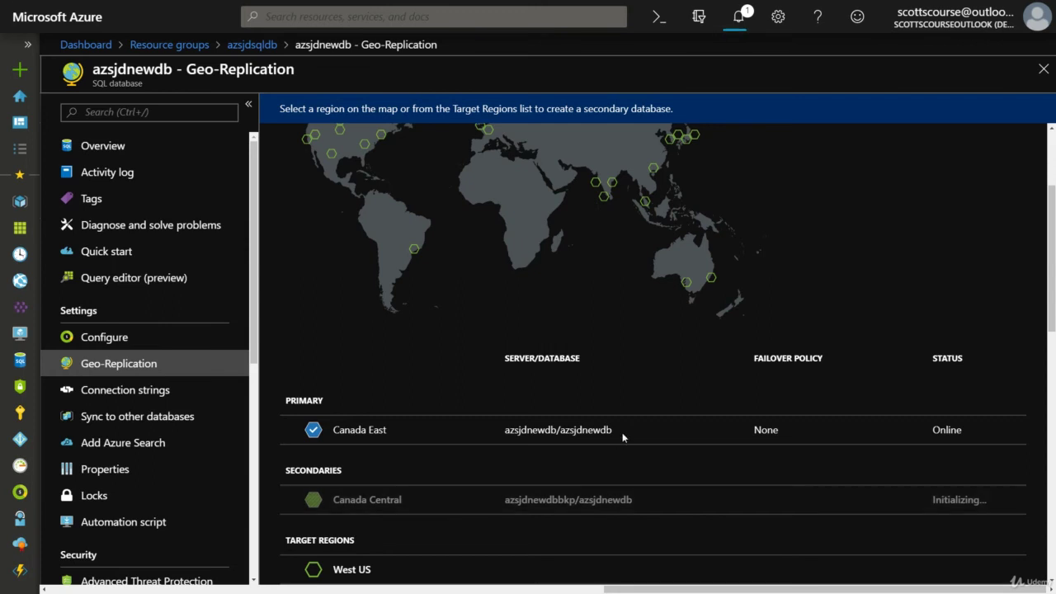
{"action": "scroll", "coordinate": [622, 435], "scroll_direction": "up", "scroll_amount": 2}
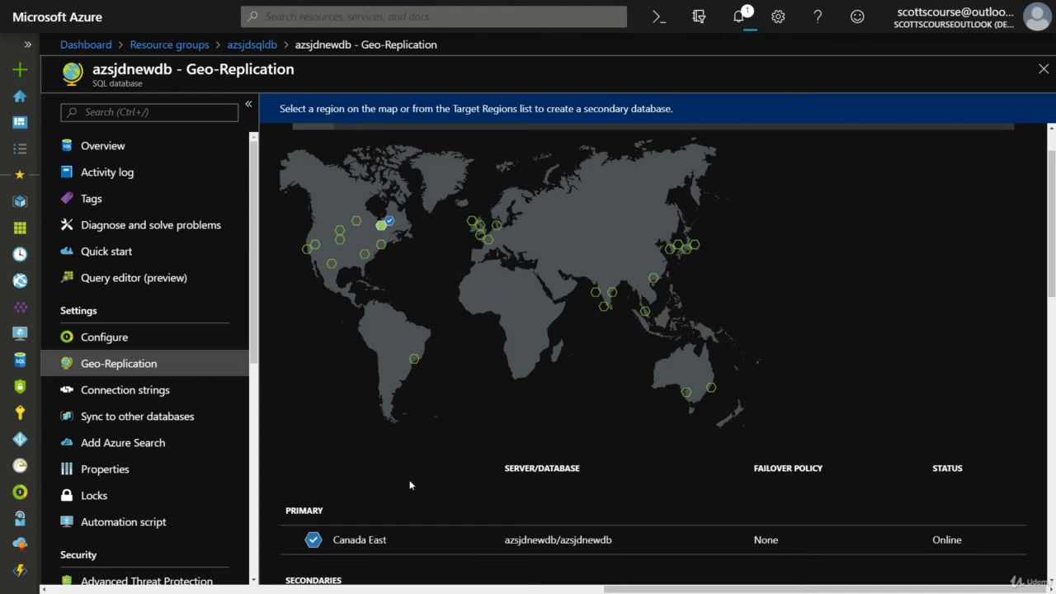
Confirm secondary azsjdnewdbbkp/azsjdnewdb in Canada Central shows Seeding 0% and view its actions.
{"action": "scroll", "coordinate": [435, 388], "scroll_direction": "down", "scroll_amount": 3}
{"action": "scroll", "coordinate": [432, 383], "scroll_direction": "up", "scroll_amount": 5}
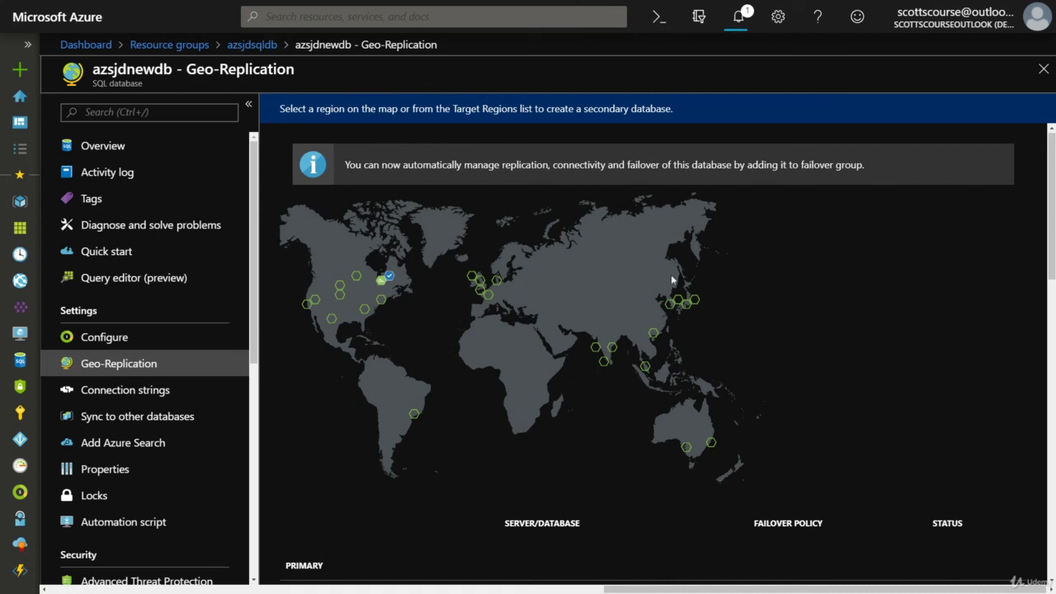
{"action": "scroll", "coordinate": [524, 290], "scroll_direction": "down", "scroll_amount": 3}
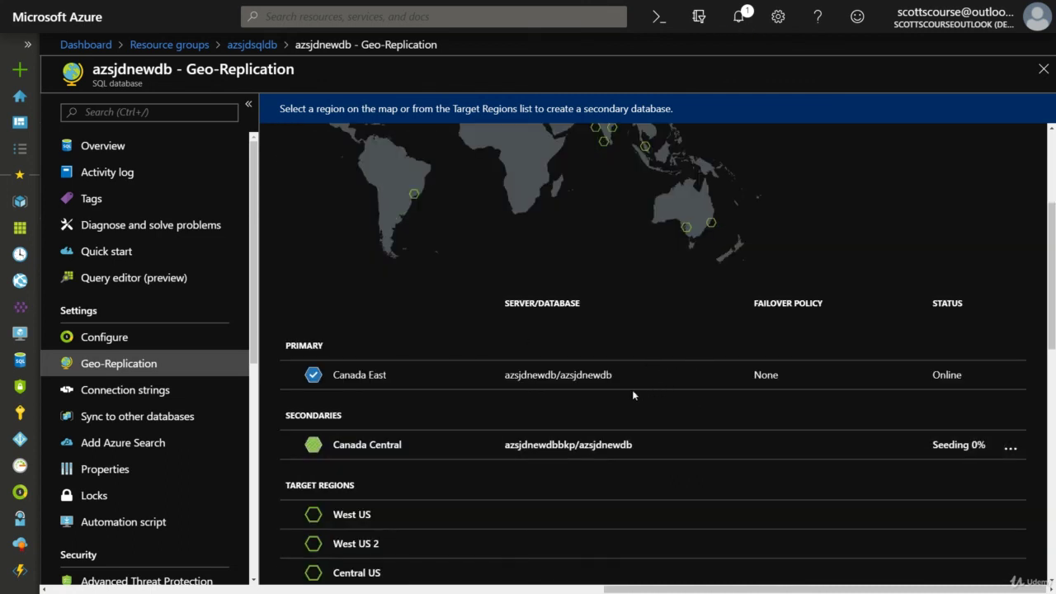
{"action": "scroll", "coordinate": [633, 395], "scroll_direction": "up", "scroll_amount": 2}
{"action": "scroll", "coordinate": [408, 360], "scroll_direction": "down", "scroll_amount": 2}
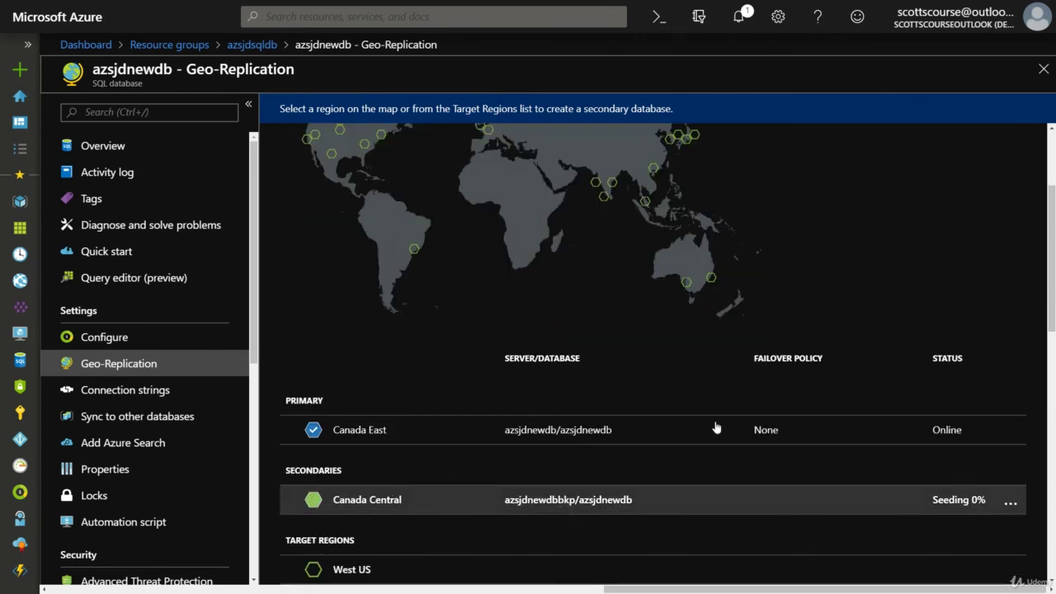
{"action": "scroll", "coordinate": [527, 414], "scroll_direction": "up", "scroll_amount": 2}
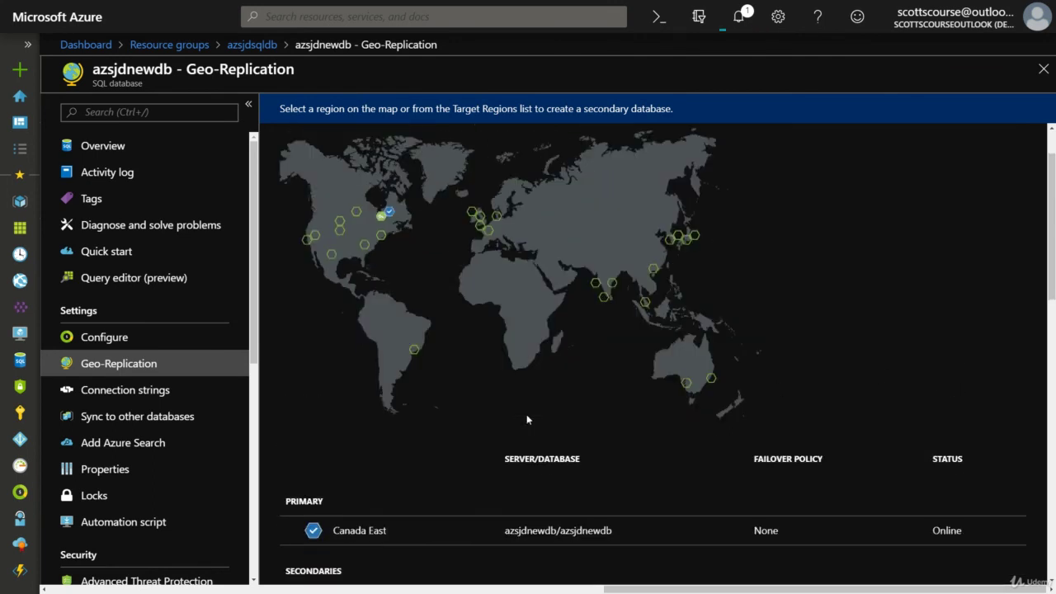
{"action": "scroll", "coordinate": [390, 253], "scroll_direction": "down", "scroll_amount": 2}
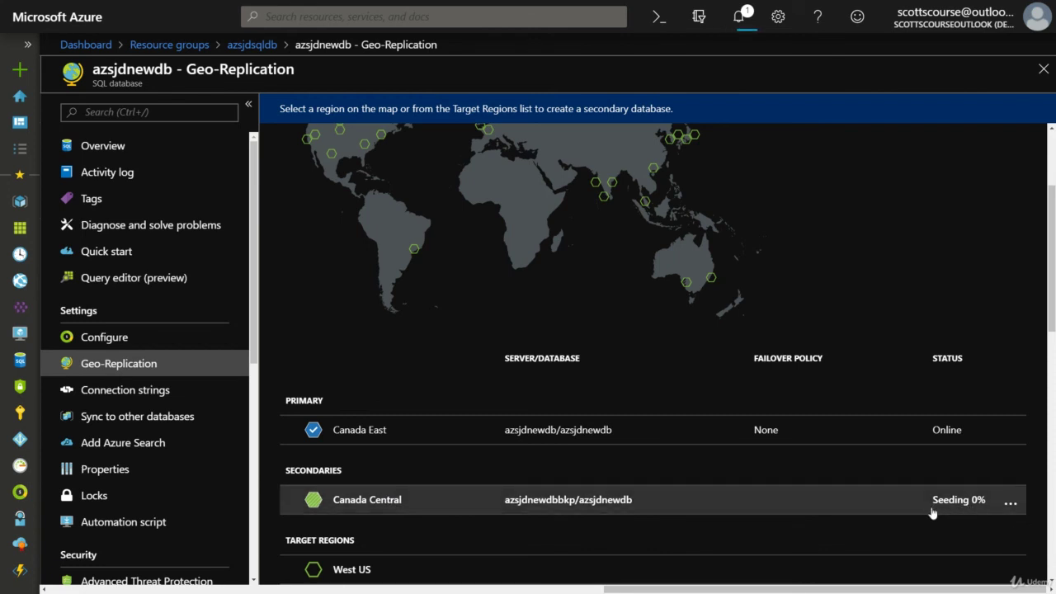
{"action": "left_click", "coordinate": [1015, 501]}
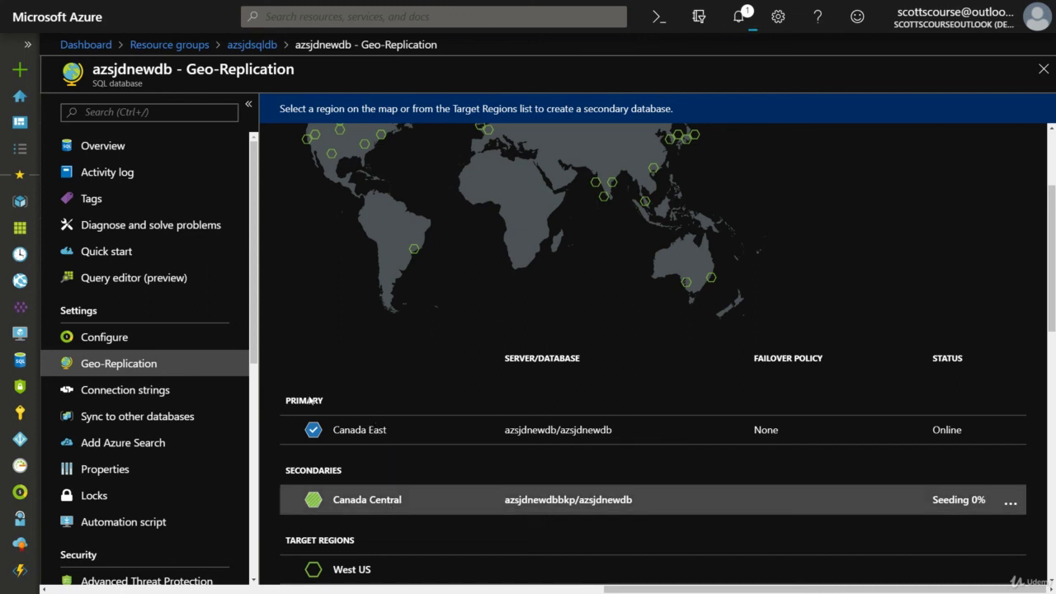
{"action": "scroll", "coordinate": [300, 371], "scroll_direction": "down", "scroll_amount": 2}
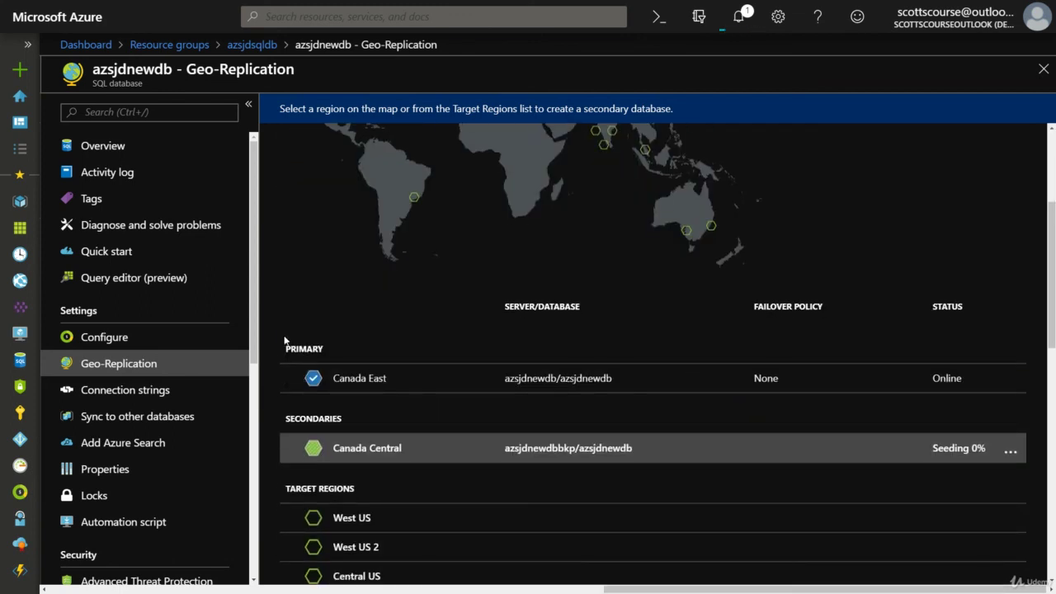